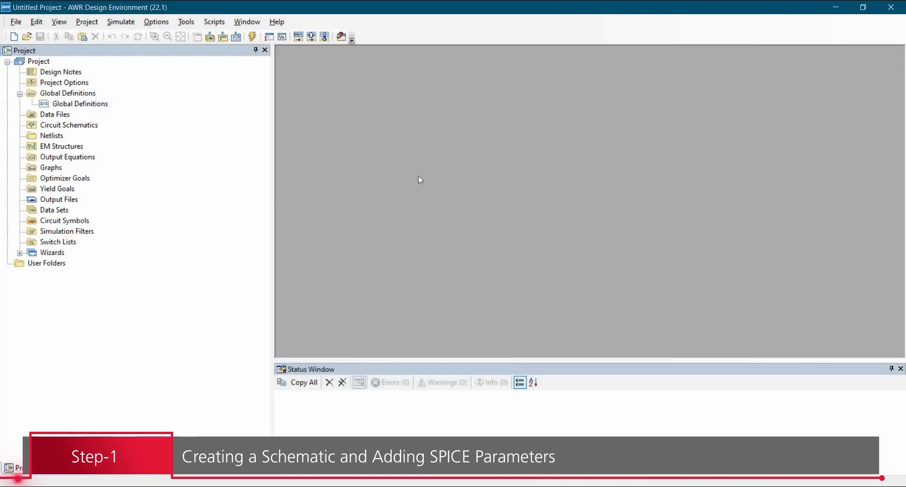
Create a new circuit schematic named Diode_model in the project.
{"action": "right_click", "coordinate": [85, 126]}
{"action": "left_click", "coordinate": [87, 131]}
{"action": "right_click", "coordinate": [85, 126]}
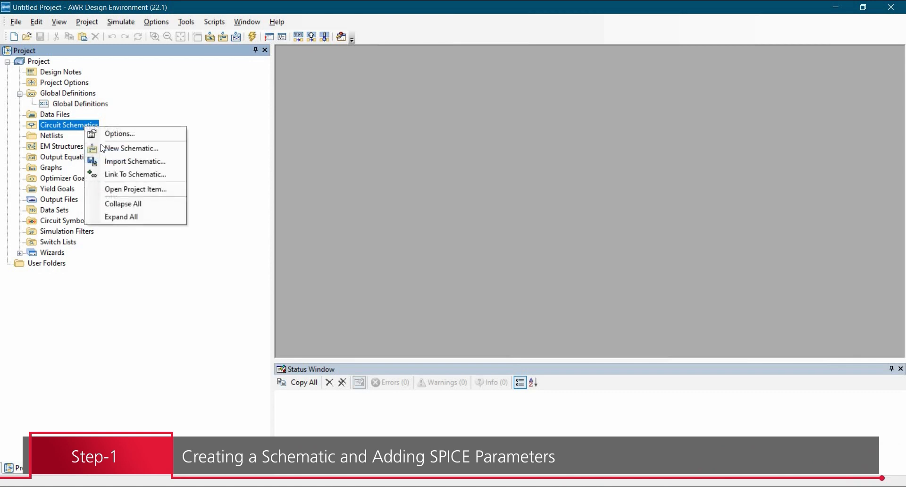
{"action": "left_click", "coordinate": [103, 148]}
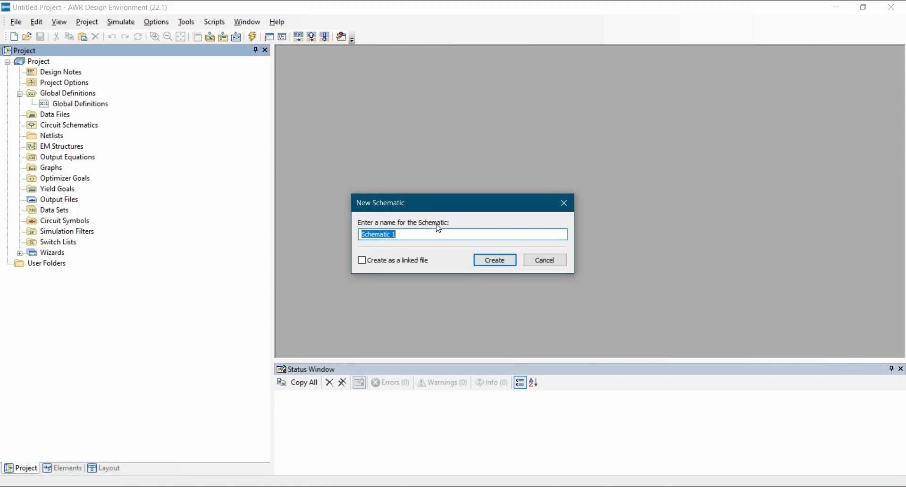
{"action": "type", "text": "Diode_model"}
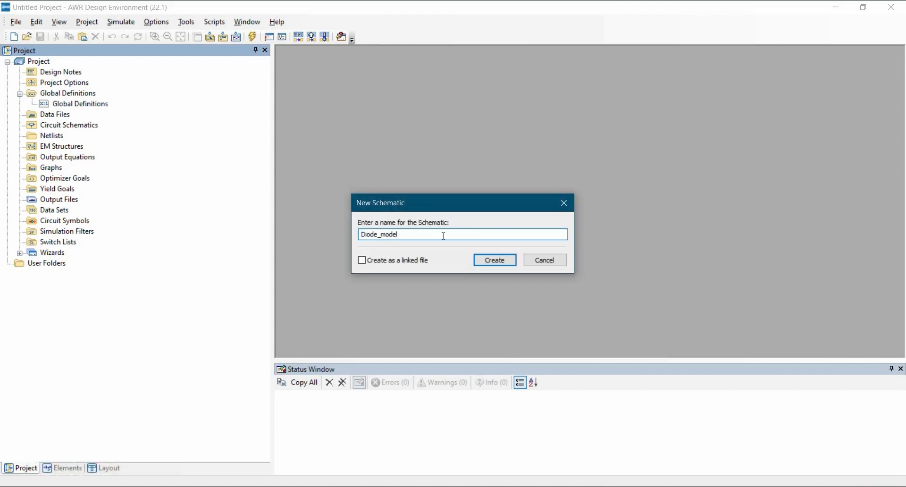
{"action": "left_click", "coordinate": [499, 263]}
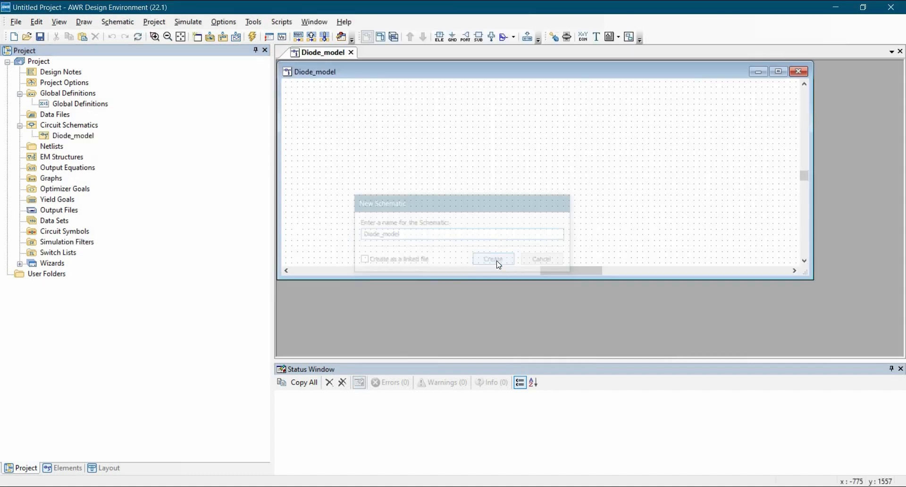
Place the nonlinear SDIODE element (SPICE Non-Geometric Junction Diode Model) in the middle of the Diode_model schematic.
{"action": "left_click", "coordinate": [73, 467]}
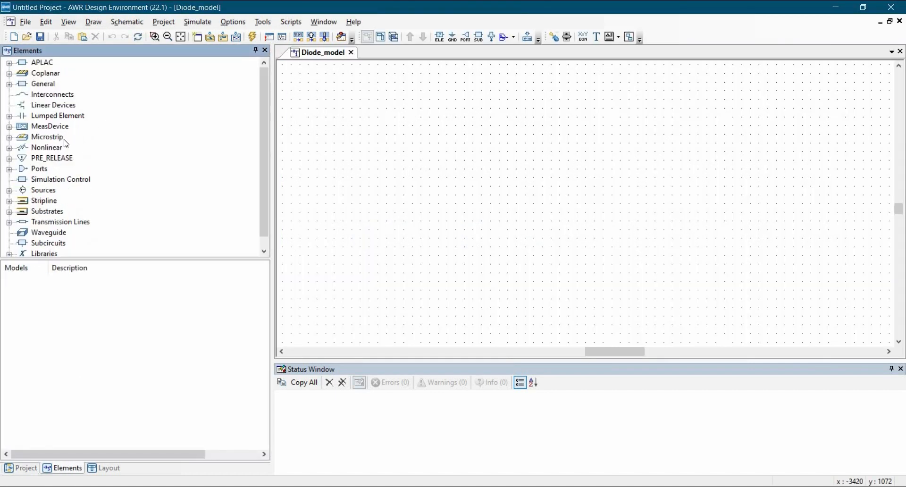
{"action": "scroll", "coordinate": [91, 166], "scroll_direction": "down", "scroll_amount": 1}
{"action": "double_click", "coordinate": [39, 137]}
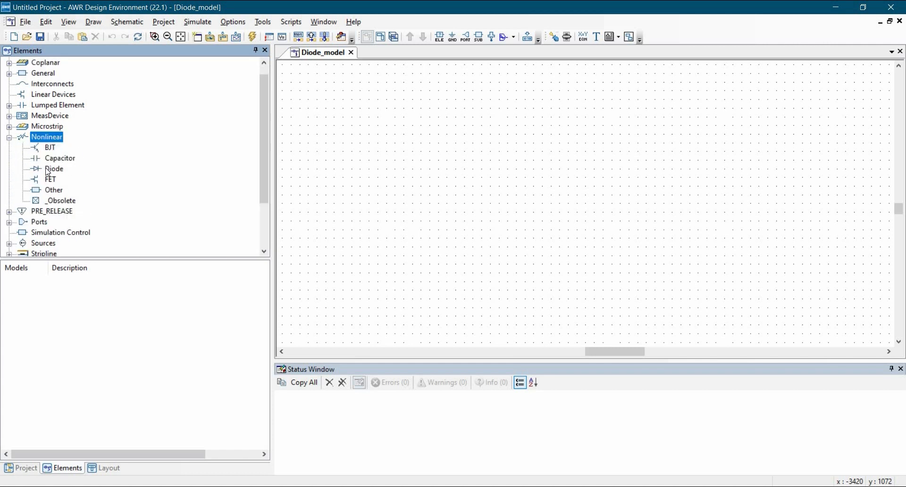
{"action": "left_click", "coordinate": [54, 169]}
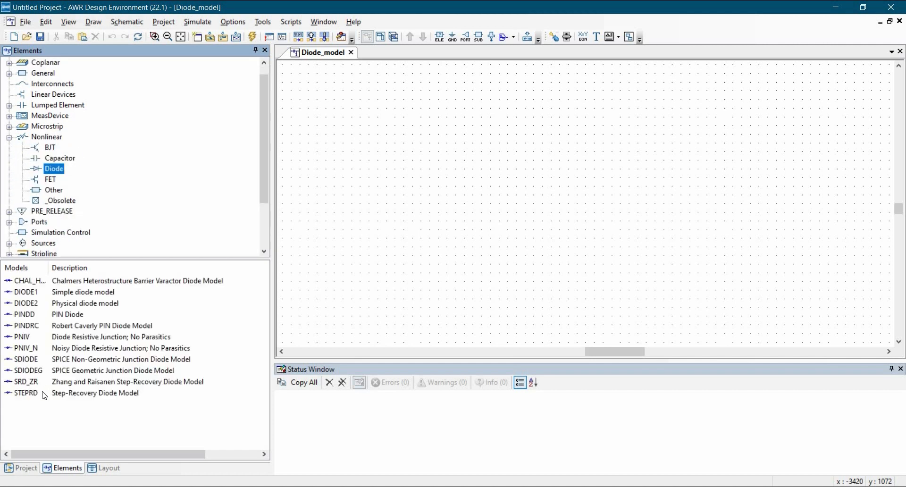
{"action": "left_click", "coordinate": [82, 359]}
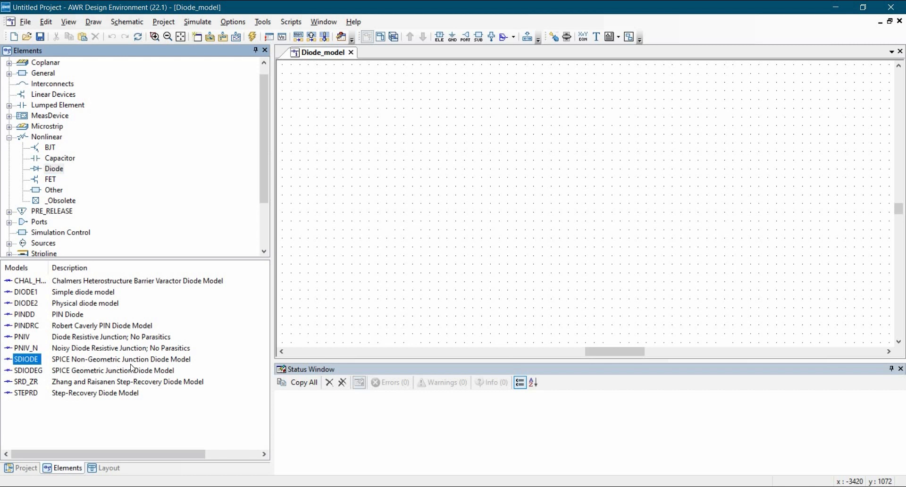
{"action": "left_click_drag", "start_coordinate": [25, 359], "coordinate": [546, 199]}
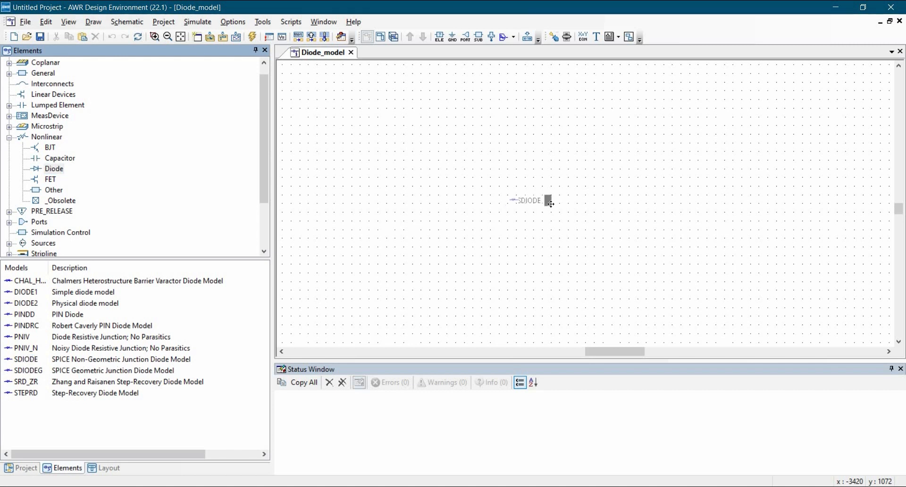
{"action": "left_click", "coordinate": [546, 275]}
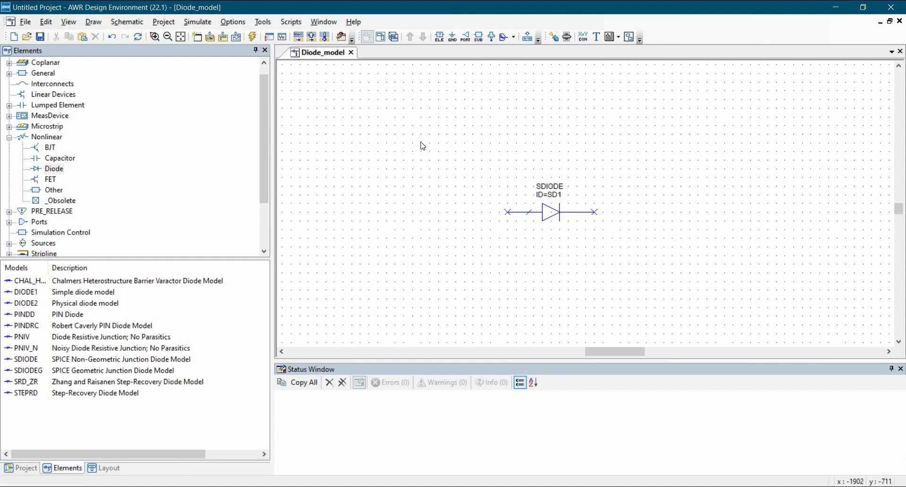
{"action": "left_click", "coordinate": [551, 215]}
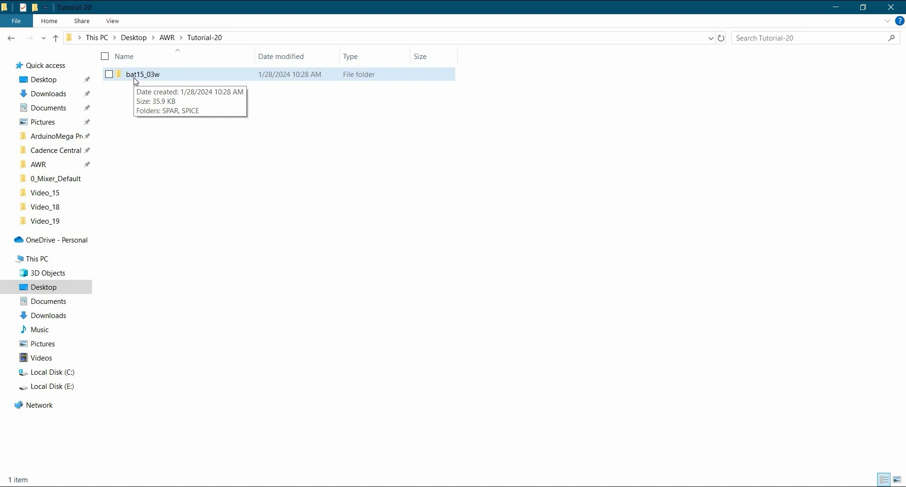
Open D315_v7.cir from the SPICE folder of bat15_03w in Notepad++ and examine the diode's .MODEL parameters.
{"action": "double_click", "coordinate": [136, 76]}
{"action": "double_click", "coordinate": [134, 87]}
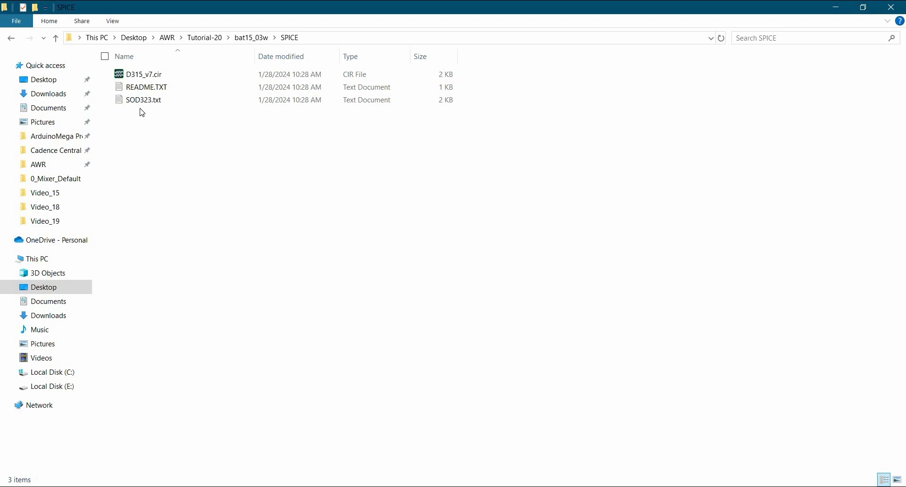
{"action": "left_click", "coordinate": [122, 79]}
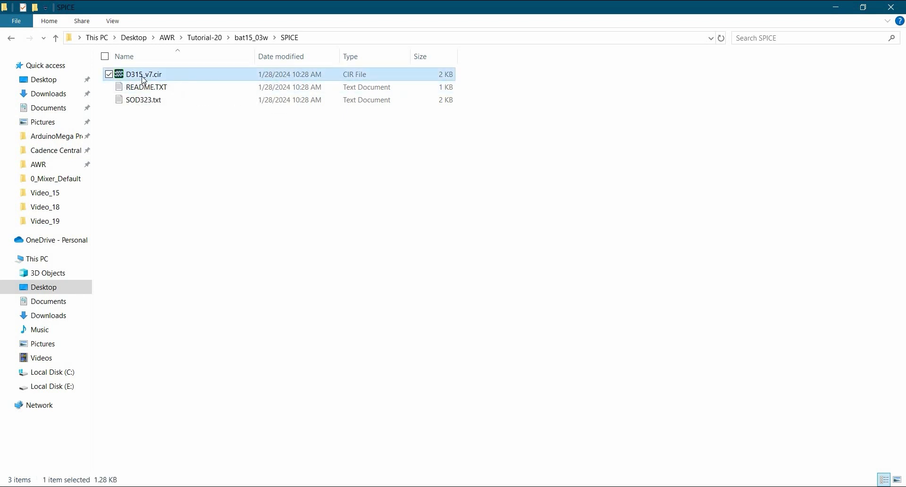
{"action": "right_click", "coordinate": [142, 76]}
{"action": "left_click", "coordinate": [189, 111]}
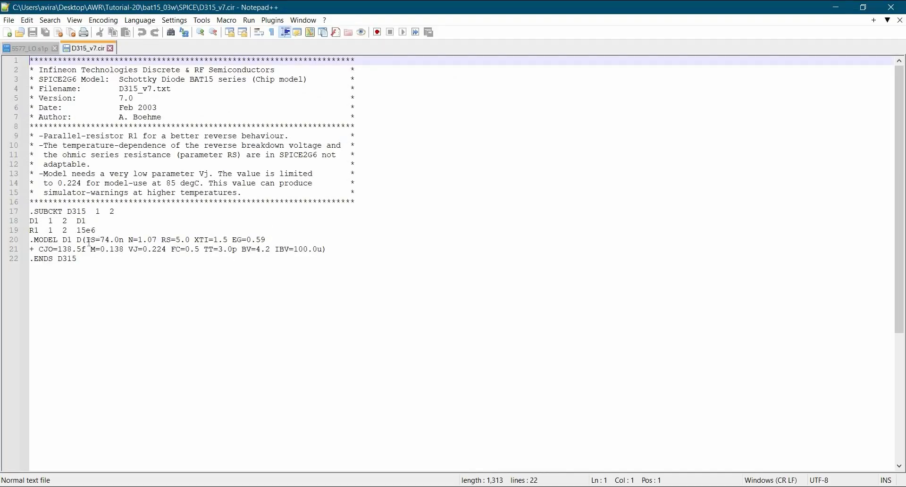
{"action": "left_click_drag", "start_coordinate": [86, 240], "coordinate": [269, 244]}
{"action": "left_click", "coordinate": [297, 280]}
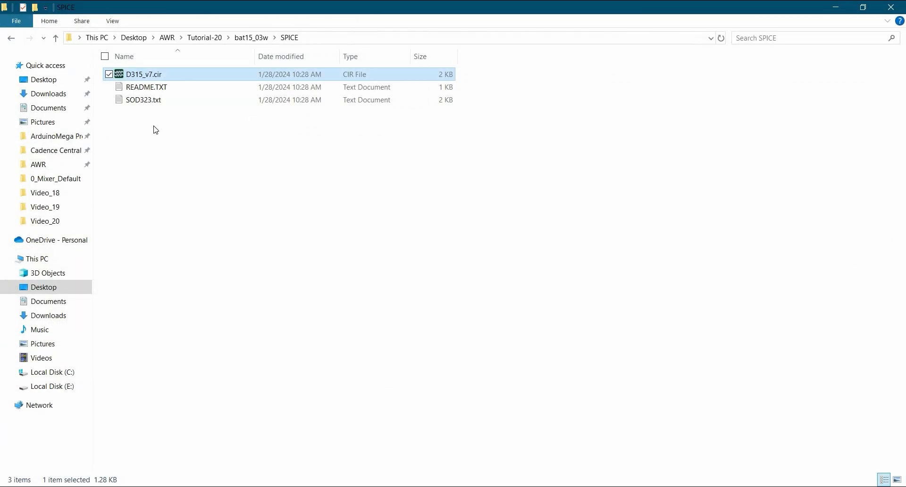
Open SOD323.txt and examine the package equivalent circuit with its inductor and capacitor values, then close the file.
{"action": "left_click", "coordinate": [135, 105]}
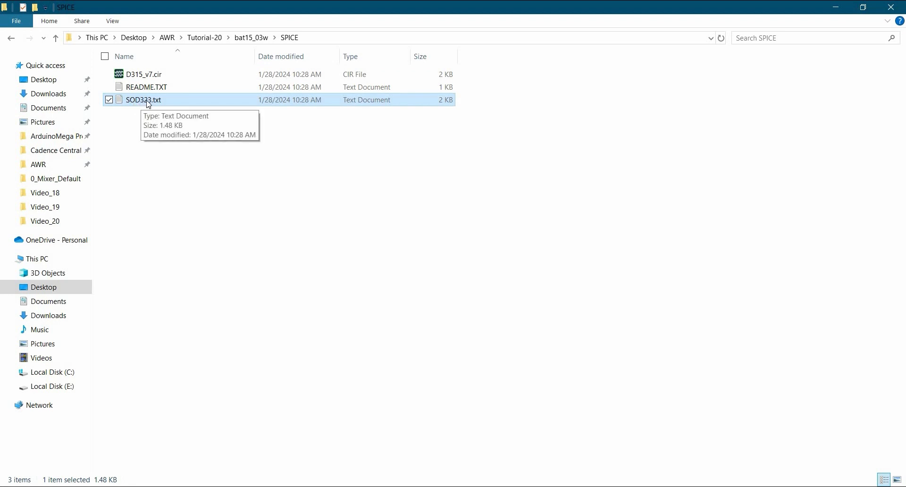
{"action": "double_click", "coordinate": [145, 100]}
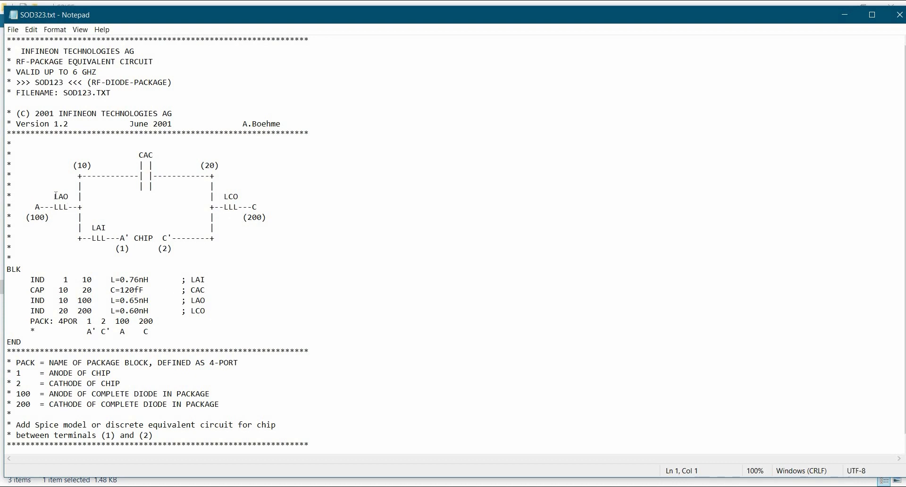
{"action": "left_click_drag", "start_coordinate": [120, 239], "coordinate": [171, 242]}
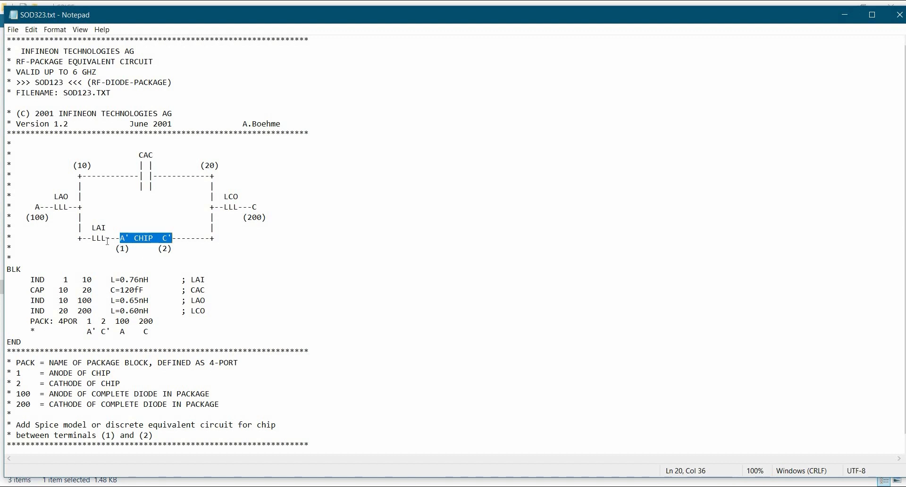
{"action": "left_click_drag", "start_coordinate": [107, 239], "coordinate": [87, 239]}
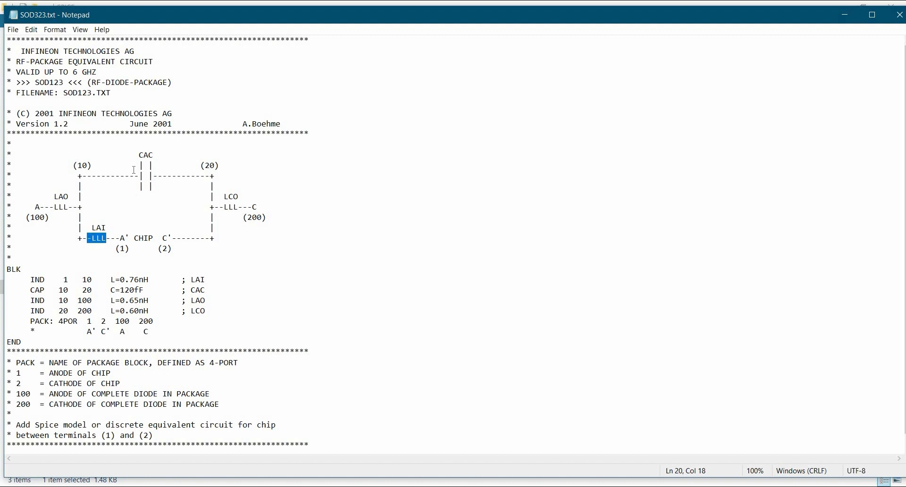
{"action": "left_click_drag", "start_coordinate": [135, 166], "coordinate": [159, 166]}
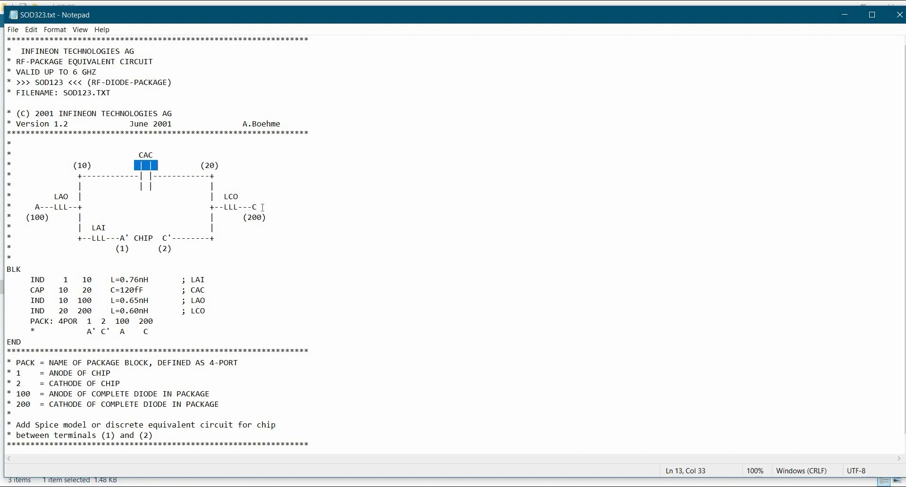
{"action": "left_click_drag", "start_coordinate": [74, 207], "coordinate": [44, 207]}
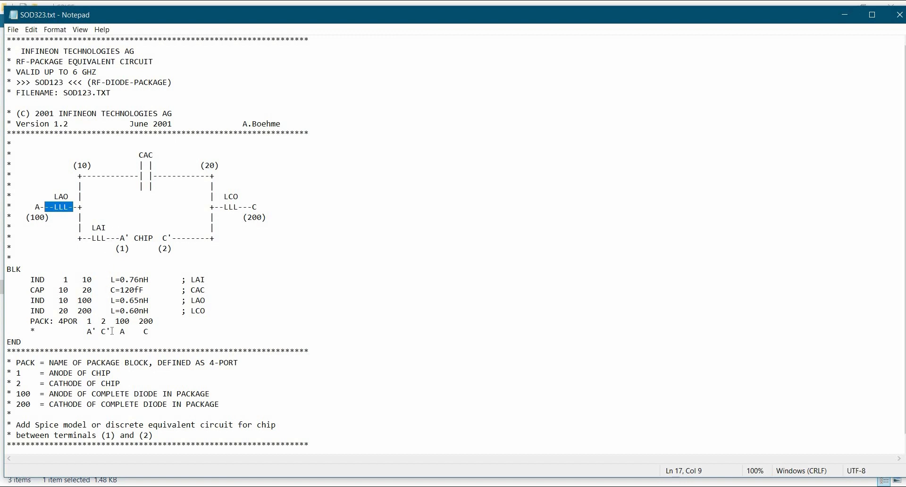
{"action": "left_click_drag", "start_coordinate": [111, 280], "coordinate": [144, 321]}
{"action": "left_click_drag", "start_coordinate": [86, 238], "coordinate": [110, 238]}
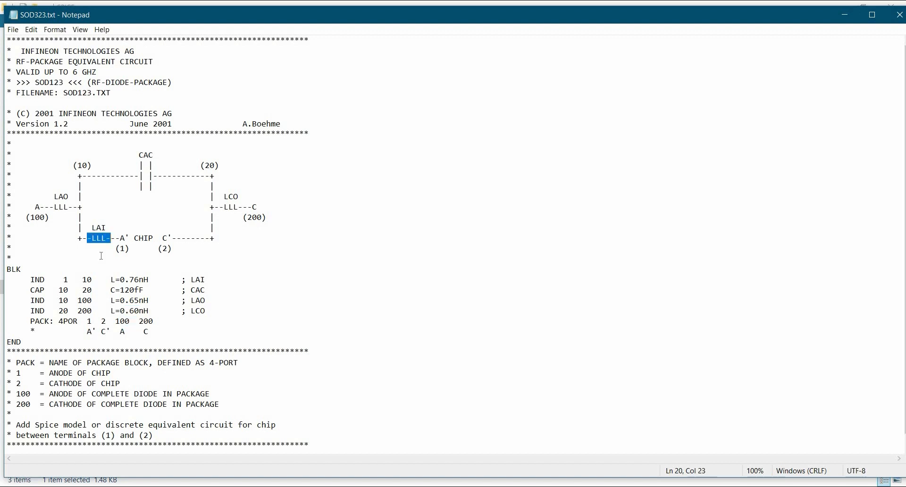
{"action": "left_click", "coordinate": [897, 16]}
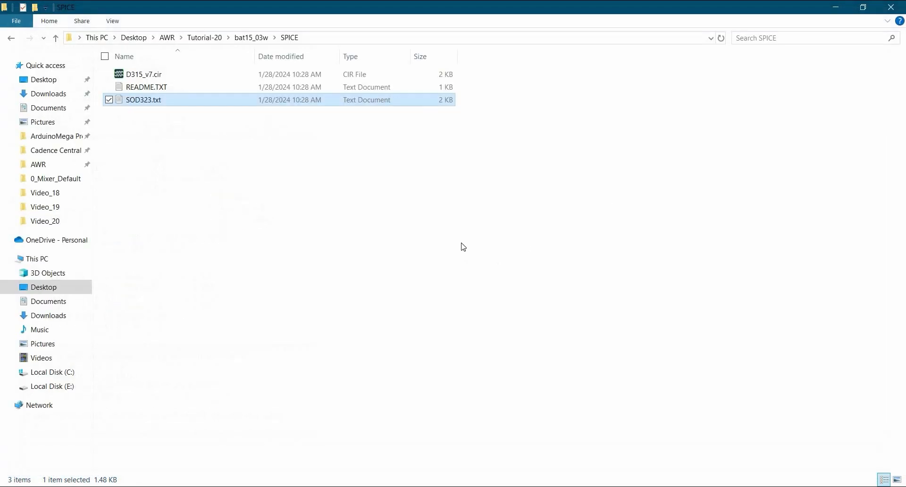
Switch to AWR Design Environment and place an IND inductor directly to the left of the diode.
{"action": "left_click", "coordinate": [730, 151]}
{"action": "key", "text": "alt+Tab"}
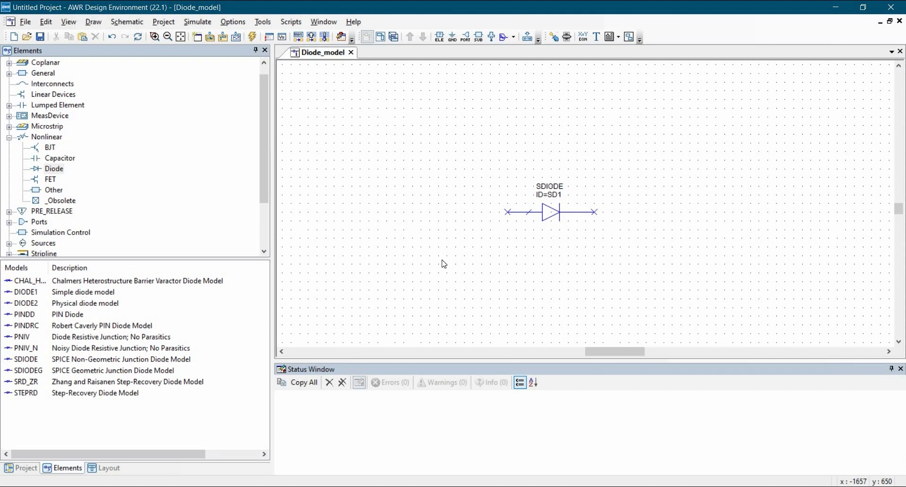
{"action": "key", "text": "ctrl+l"}
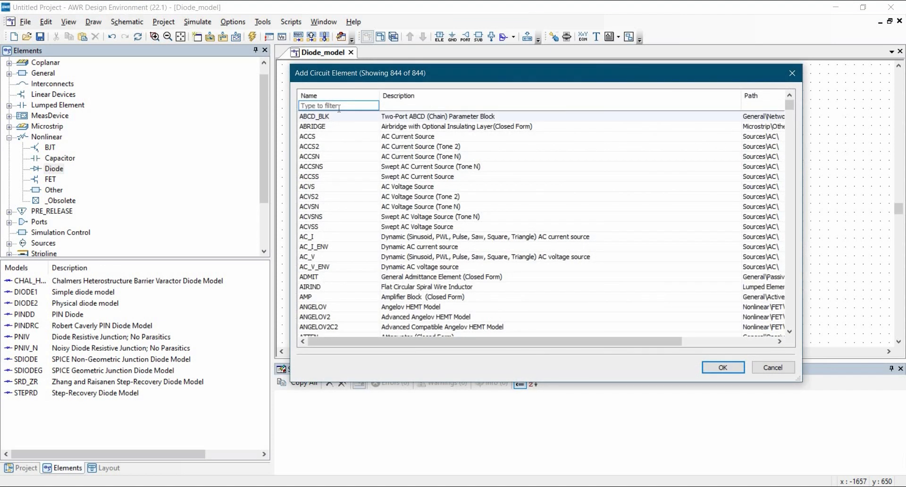
{"action": "type", "text": "ind"}
{"action": "left_click", "coordinate": [326, 126]}
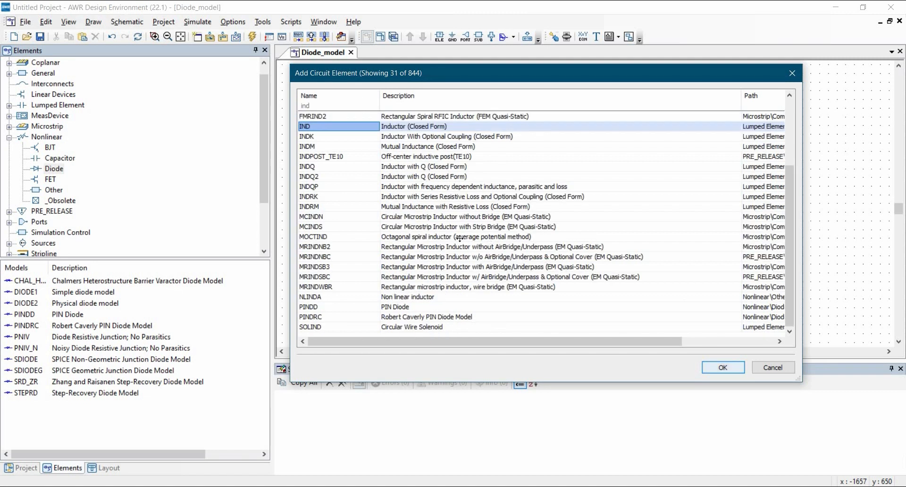
{"action": "left_click", "coordinate": [723, 367]}
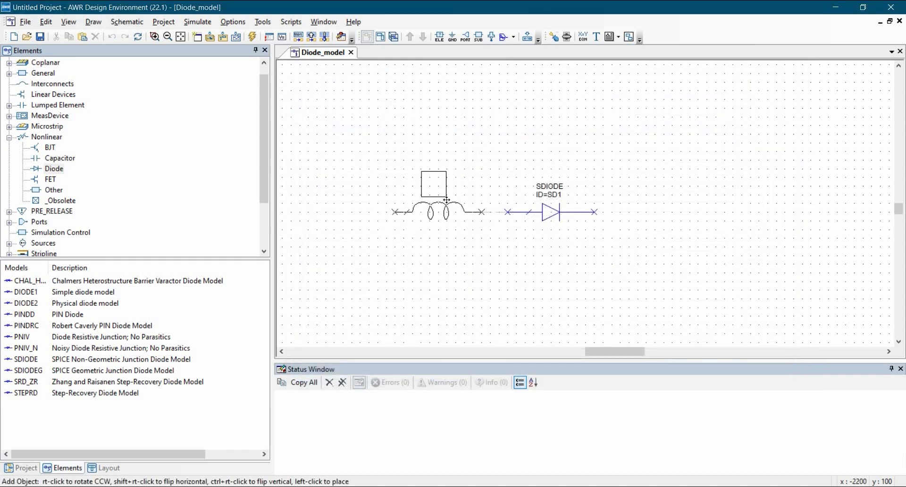
{"action": "left_click", "coordinate": [447, 196]}
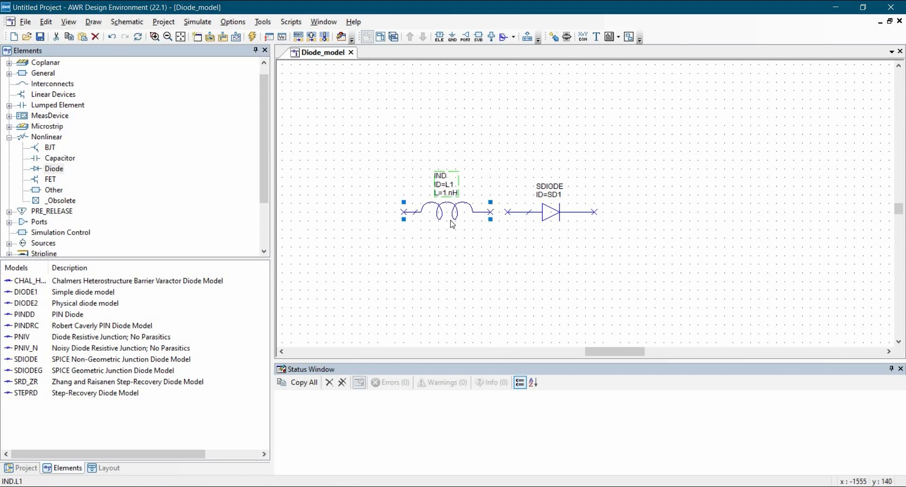
Copy the inductor and place two copies, one to the upper left and one to the upper right of the diode.
{"action": "key", "text": "ctrl+c"}
{"action": "key", "text": "ctrl+v"}
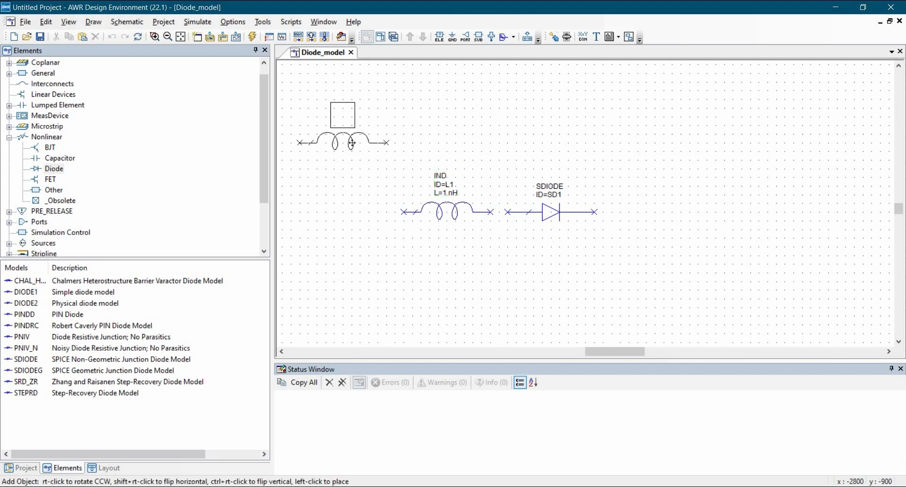
{"action": "left_click", "coordinate": [358, 151]}
{"action": "key", "text": "ctrl+v"}
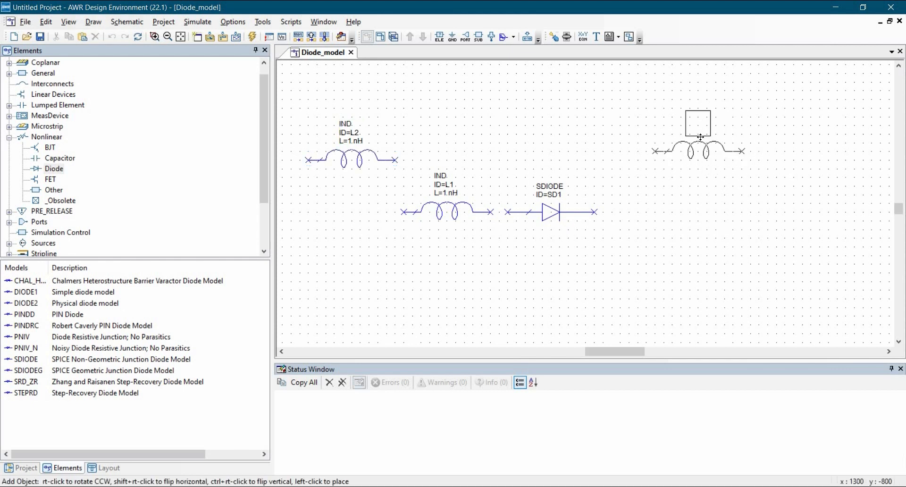
{"action": "left_click", "coordinate": [690, 137]}
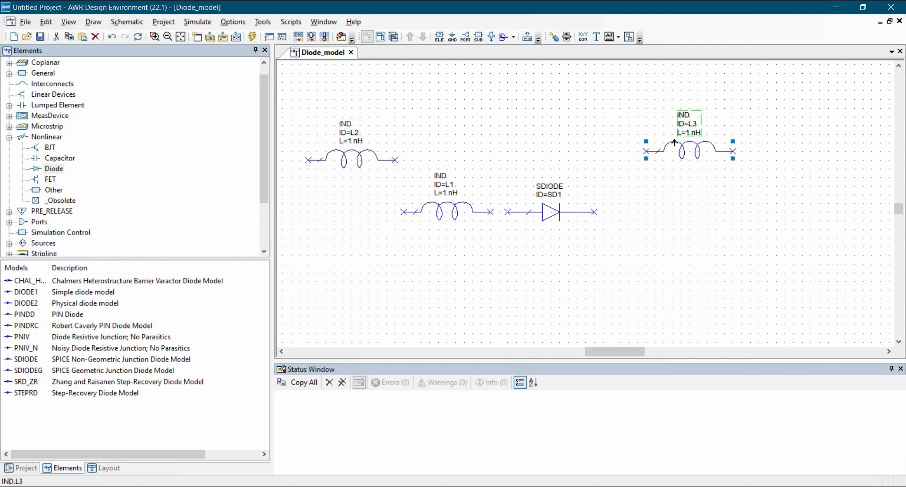
{"action": "left_click", "coordinate": [681, 223]}
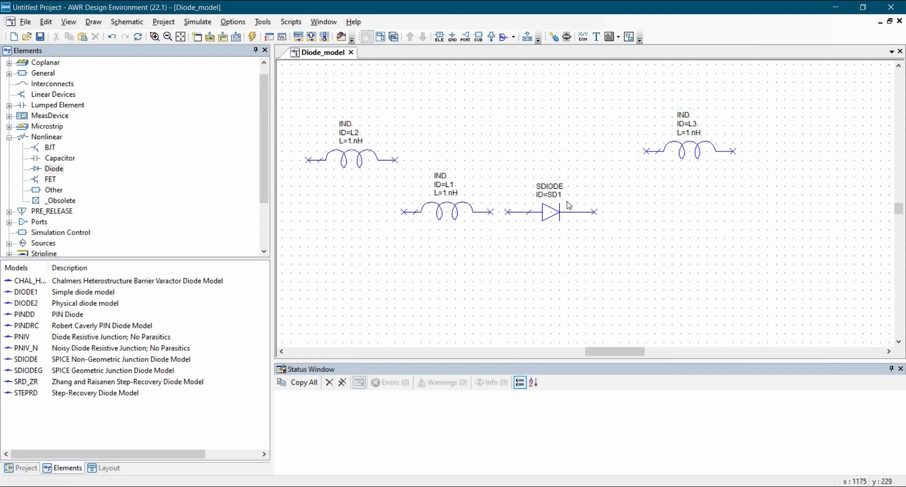
Add a CAP closed-form capacitor and place it above the diode, between the two upper inductors.
{"action": "key", "text": "ctrl+l"}
{"action": "type", "text": "cap"}
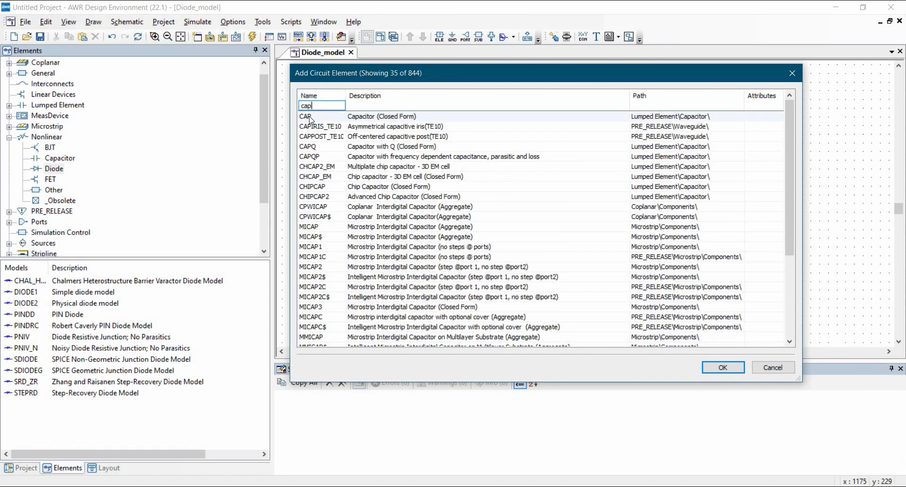
{"action": "key", "text": "Down"}
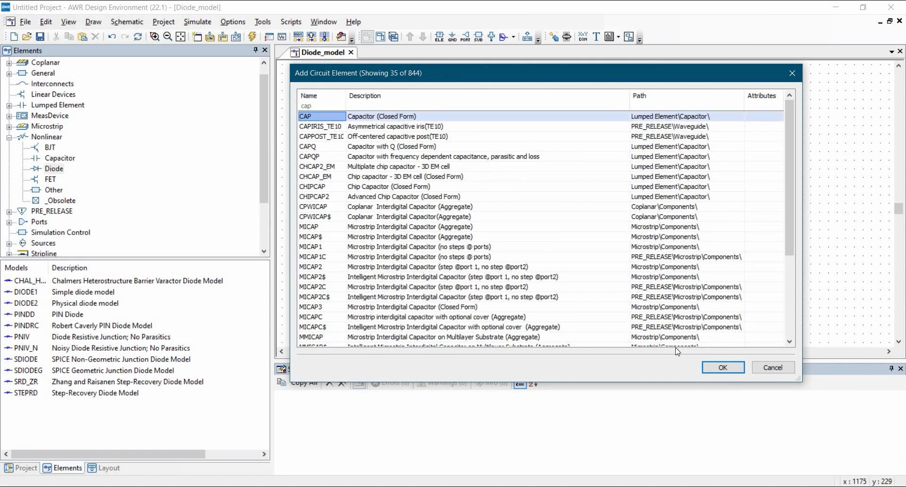
{"action": "left_click", "coordinate": [715, 367]}
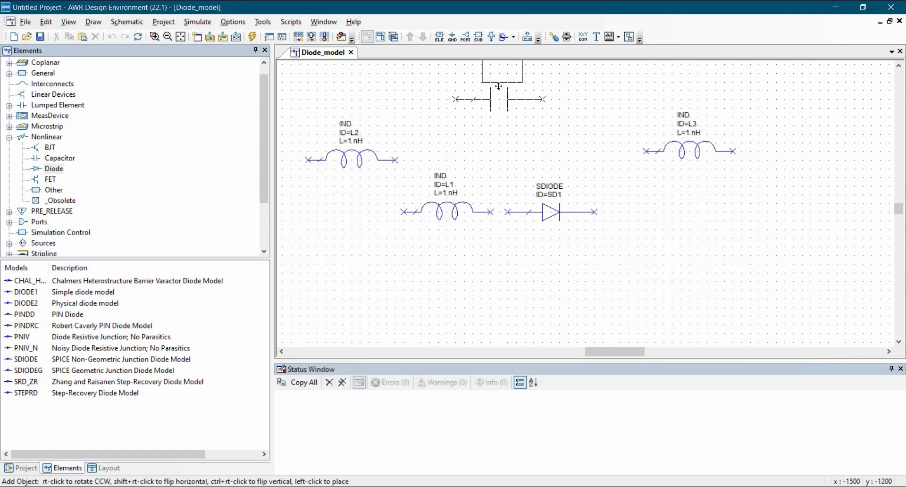
{"action": "left_click", "coordinate": [498, 86]}
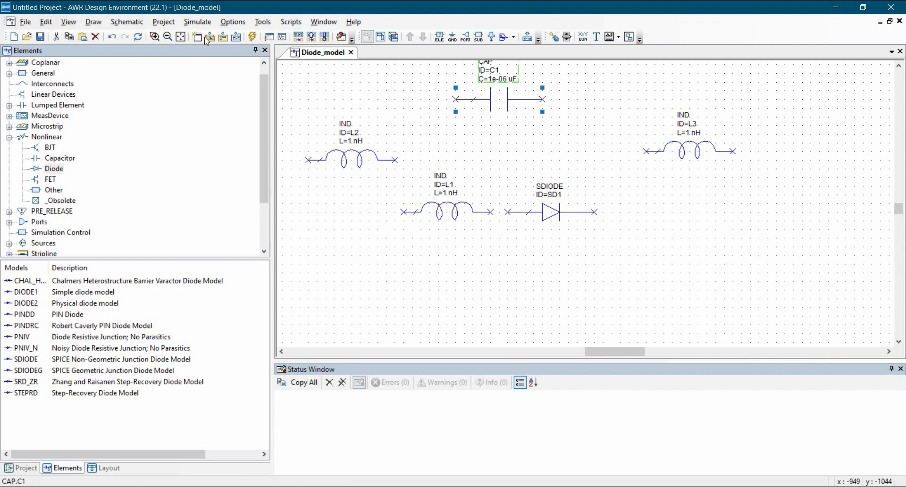
Add the equation LAO =0.65 in the empty area above the L2 inductor.
{"action": "left_click", "coordinate": [180, 39]}
{"action": "left_click", "coordinate": [387, 235]}
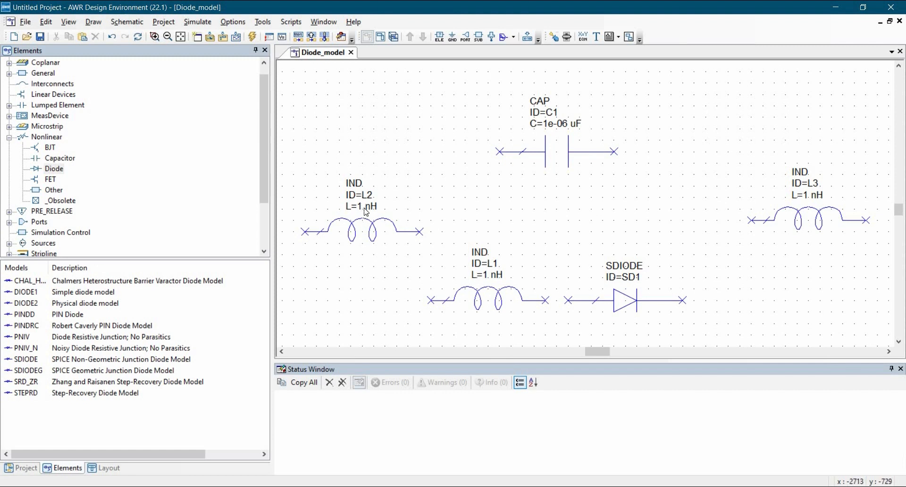
{"action": "scroll", "coordinate": [503, 140], "scroll_direction": "down", "scroll_amount": 2, "text": "ctrl"}
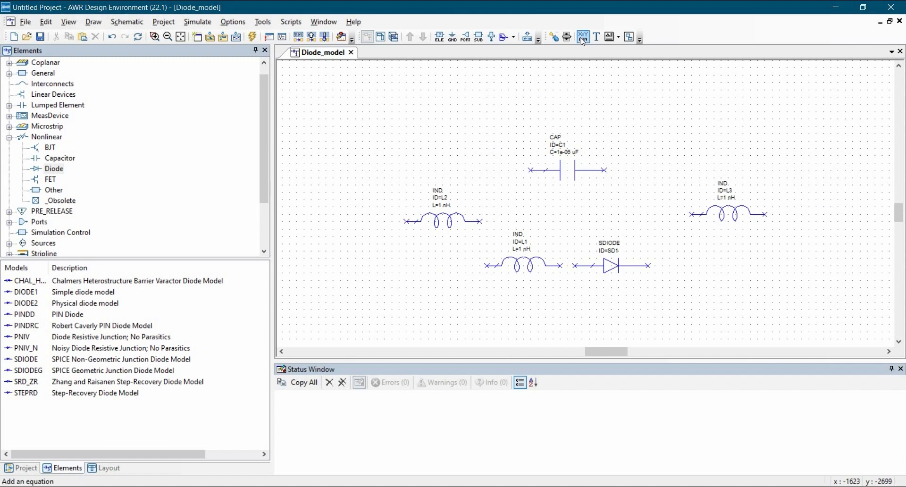
{"action": "left_click", "coordinate": [436, 102]}
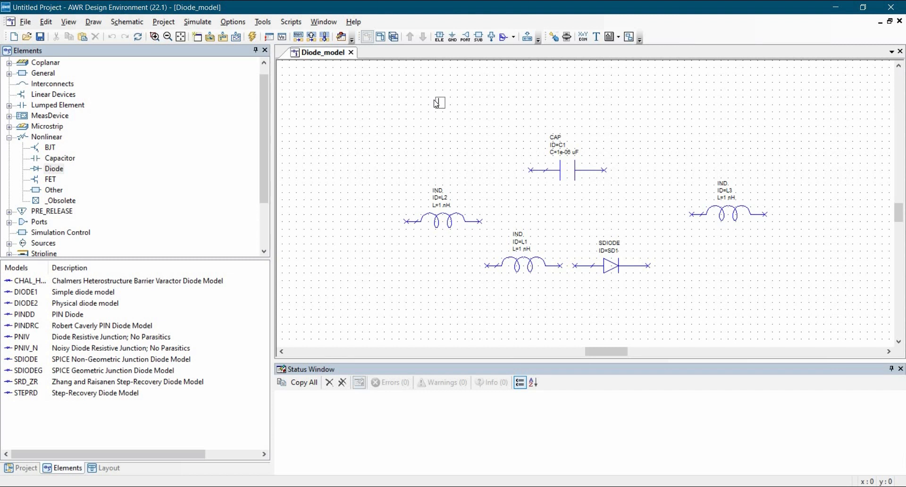
{"action": "type", "text": "LAO =0.65"}
{"action": "key", "text": "Return"}
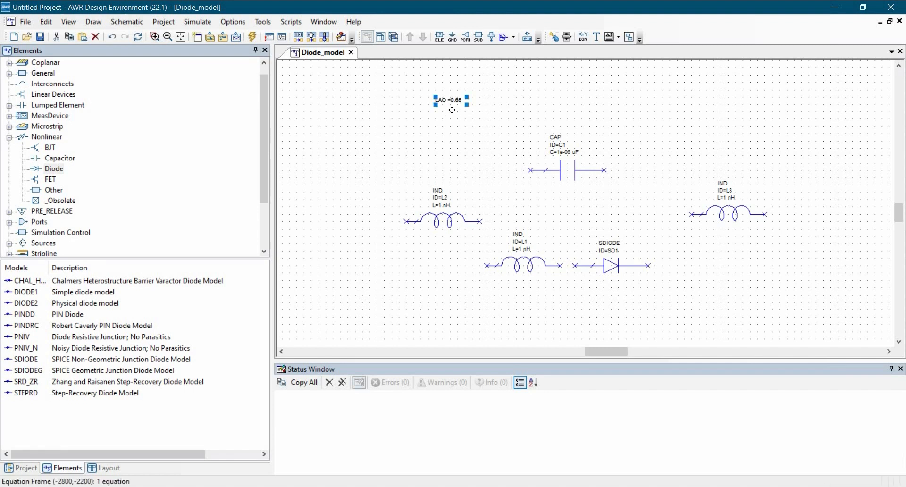
Duplicate the LAO equation directly below it and edit the copy to read LAI =0.76.
{"action": "key", "text": "ctrl+c"}
{"action": "key", "text": "ctrl+v"}
{"action": "left_click", "coordinate": [450, 111]}
{"action": "double_click", "coordinate": [452, 112]}
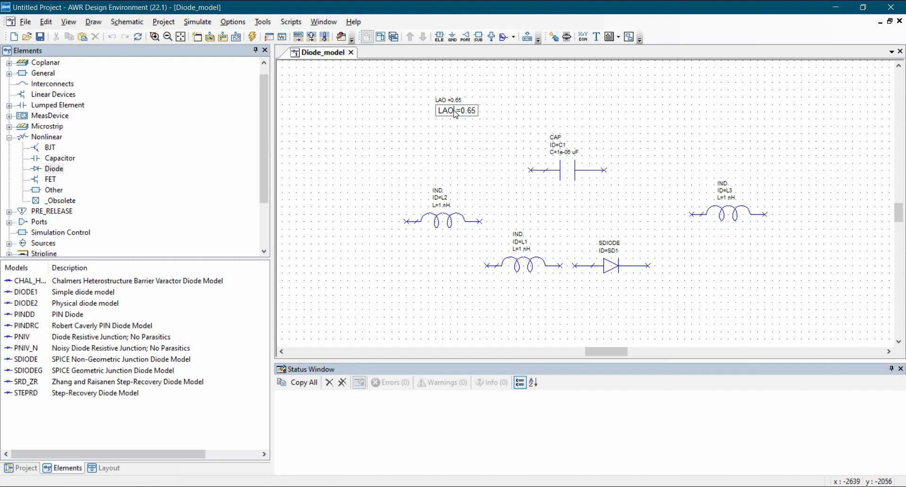
{"action": "key", "text": "BackSpace"}
{"action": "type", "text": "I"}
{"action": "type", "text": "6"}
{"action": "key", "text": "Return"}
Duplicate the LAI equation directly below it and edit the copy to read LCO =0.6.
{"action": "left_click", "coordinate": [446, 111]}
{"action": "key", "text": "ctrl+e"}
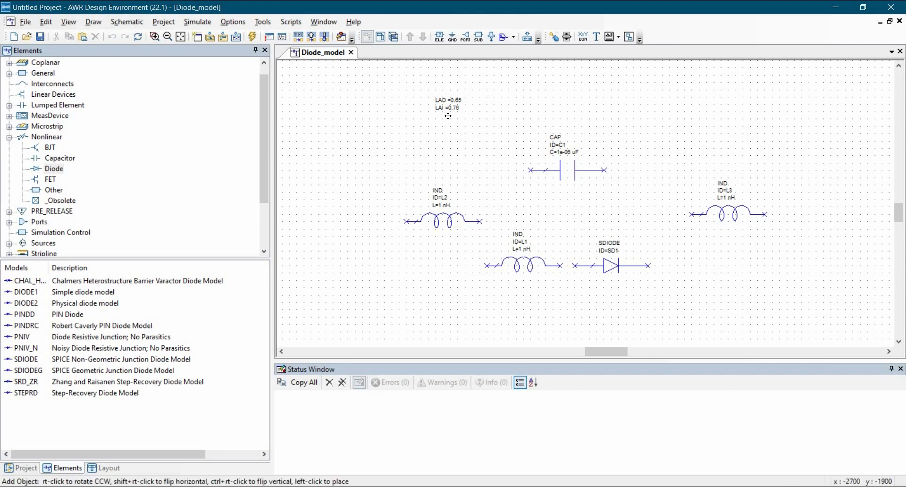
{"action": "left_click", "coordinate": [449, 115]}
{"action": "double_click", "coordinate": [449, 117]}
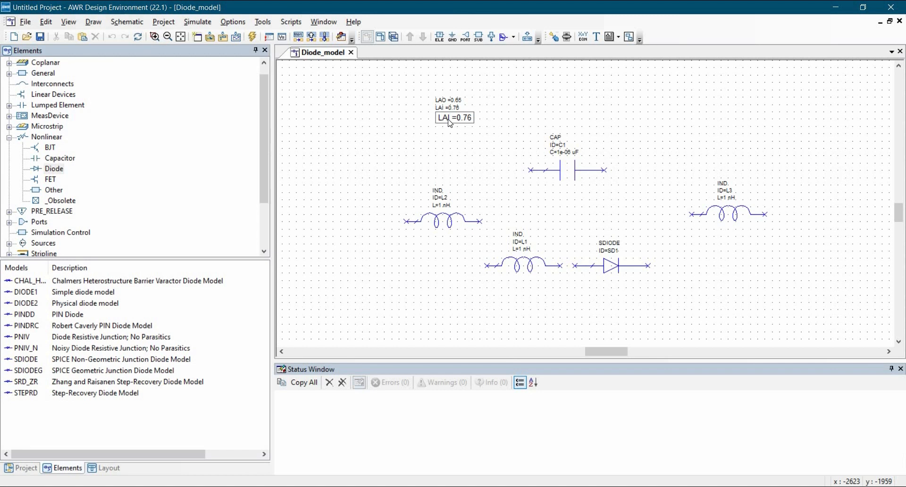
{"action": "key", "text": "BackSpace"}
{"action": "key", "text": "BackSpace"}
{"action": "type", "text": "C"}
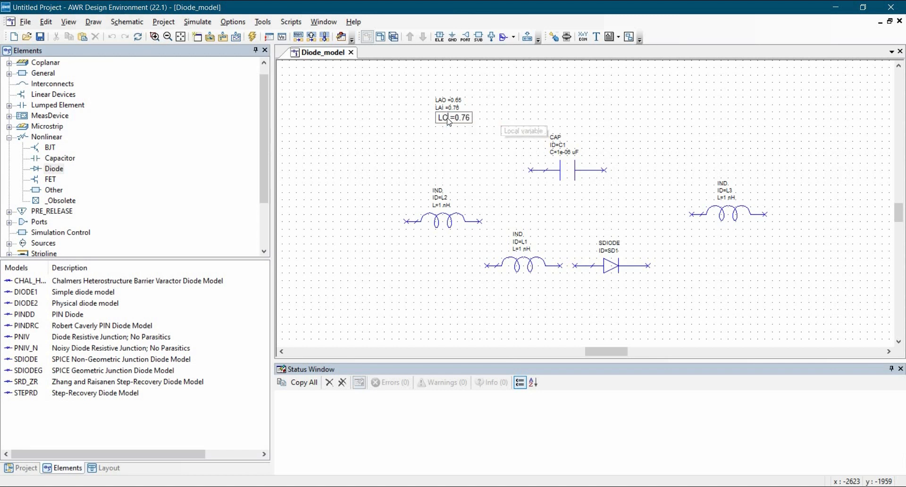
{"action": "type", "text": "O"}
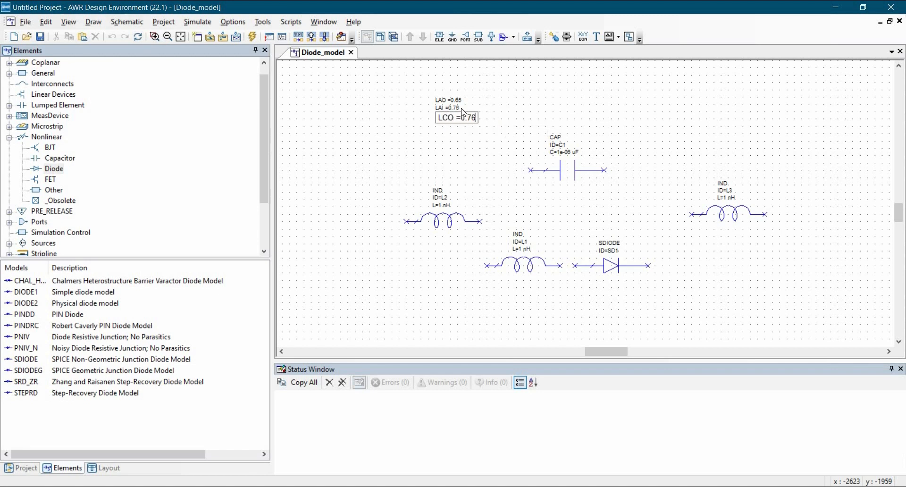
{"action": "key", "text": "BackSpace"}
{"action": "key", "text": "BackSpace"}
{"action": "type", "text": "6"}
{"action": "key", "text": "Return"}
Place a copy of the LCO equation beside the LAO equation and edit it to read CAC =0.12.
{"action": "key", "text": "ctrl+e"}
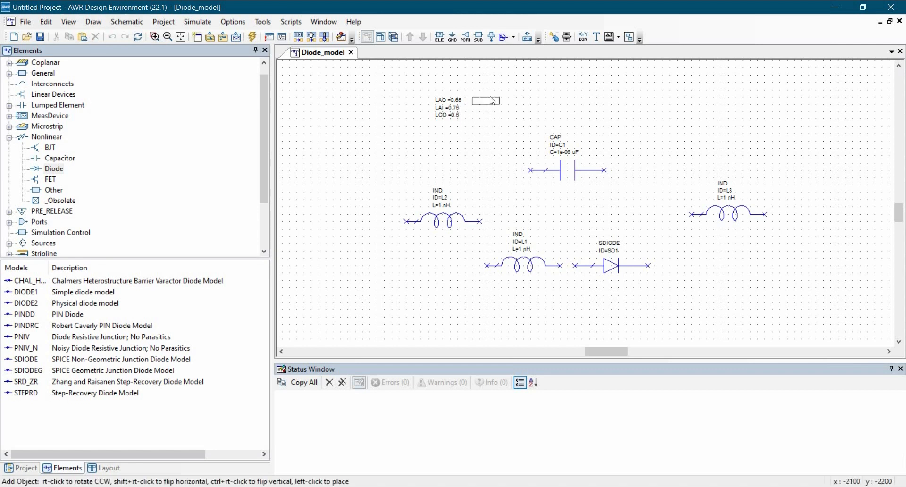
{"action": "left_click", "coordinate": [488, 98]}
{"action": "double_click", "coordinate": [484, 103]}
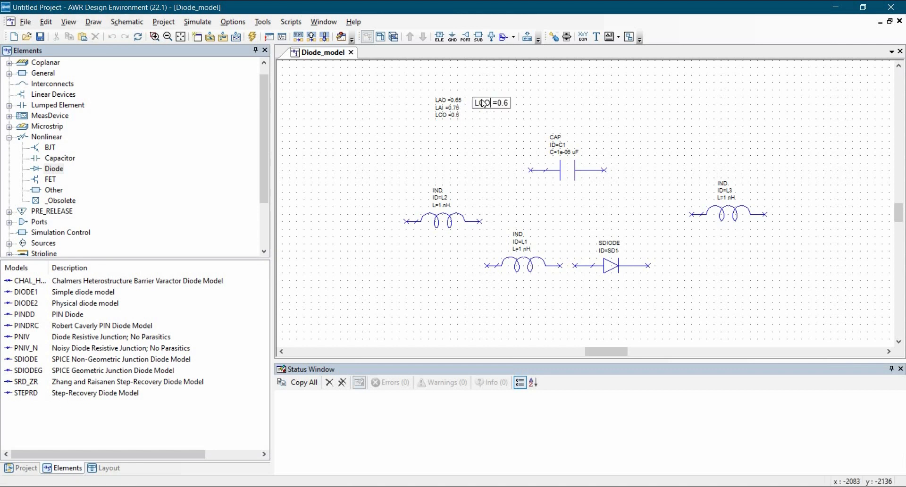
{"action": "key", "text": "BackSpace"}
{"action": "key", "text": "BackSpace"}
{"action": "key", "text": "BackSpace"}
{"action": "type", "text": "CAC"}
{"action": "key", "text": "BackSpace"}
{"action": "type", "text": "12"}
{"action": "left_click", "coordinate": [477, 139]}
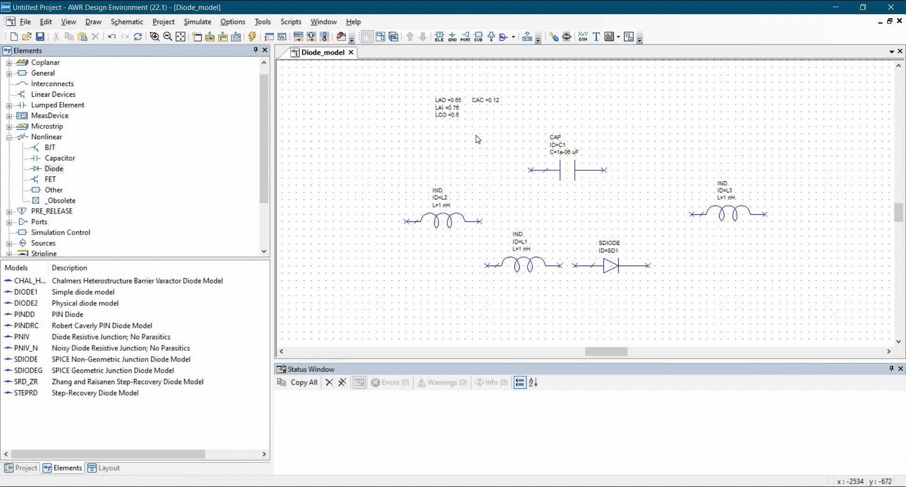
Move all four equations together down and to the left, just above the L2 inductor.
{"action": "left_click_drag", "start_coordinate": [396, 76], "coordinate": [478, 130]}
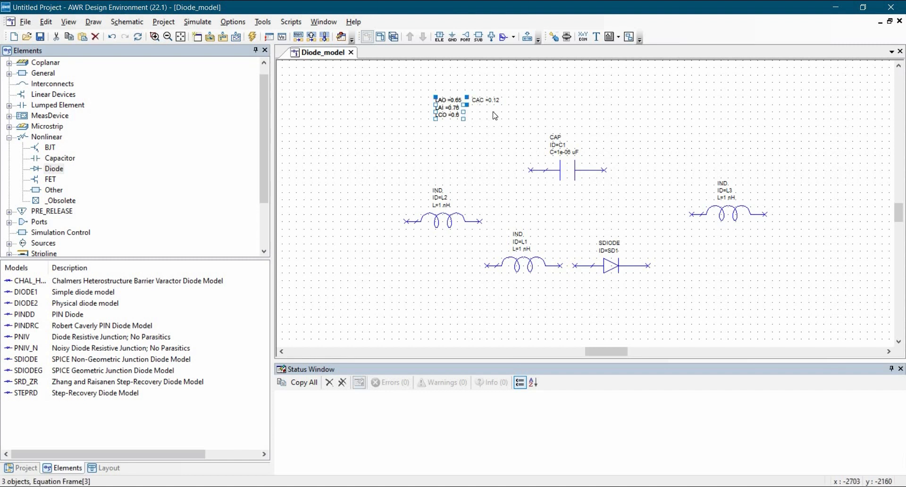
{"action": "left_click_drag", "start_coordinate": [417, 88], "coordinate": [518, 130]}
{"action": "left_click_drag", "start_coordinate": [390, 140], "coordinate": [407, 153]}
{"action": "left_click", "coordinate": [402, 191]}
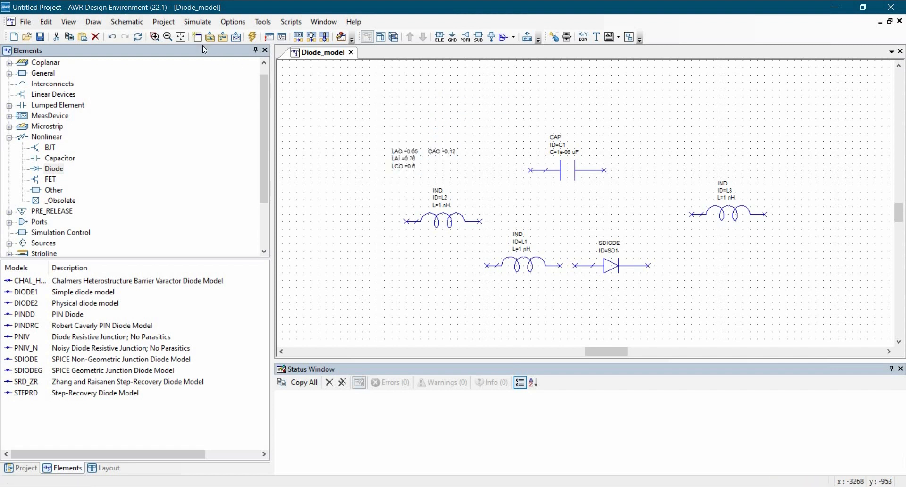
Set the L2 inductor's inductance to the variable LAO and the C1 capacitor's capacitance to CAC.
{"action": "left_click", "coordinate": [181, 37]}
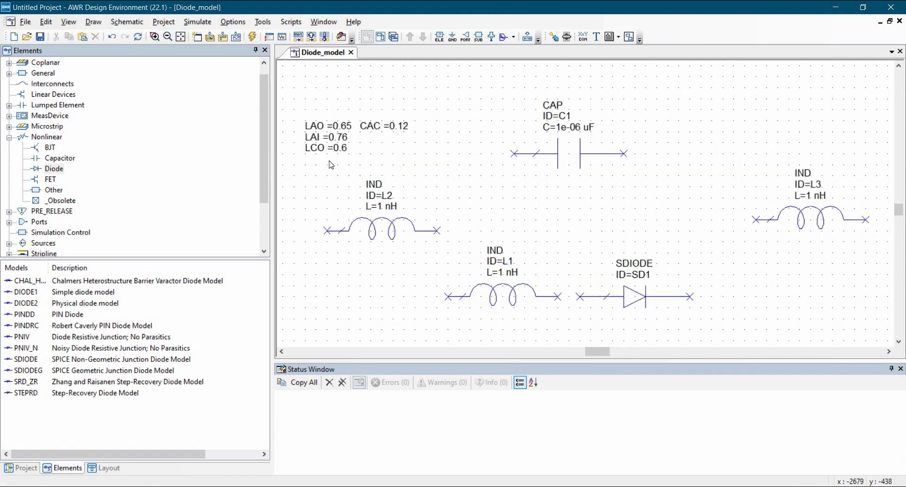
{"action": "double_click", "coordinate": [383, 208]}
{"action": "type", "text": "LAO"}
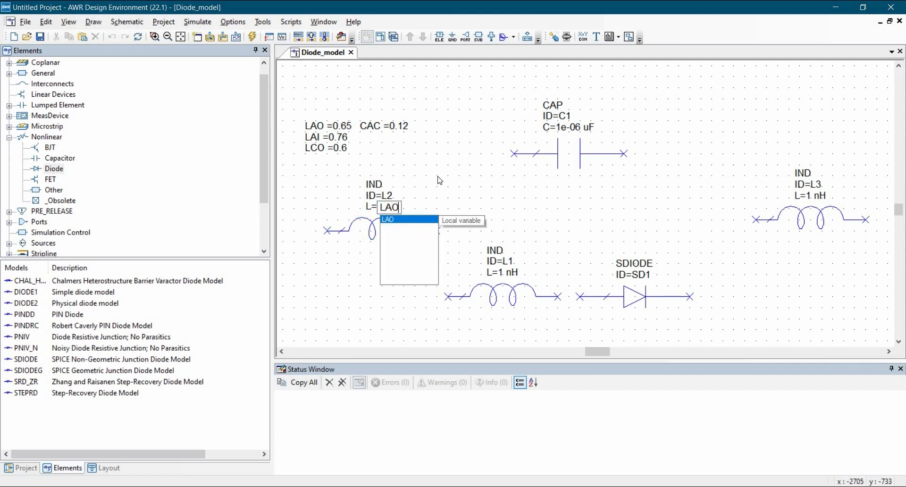
{"action": "double_click", "coordinate": [571, 129]}
{"action": "type", "text": "CAC"}
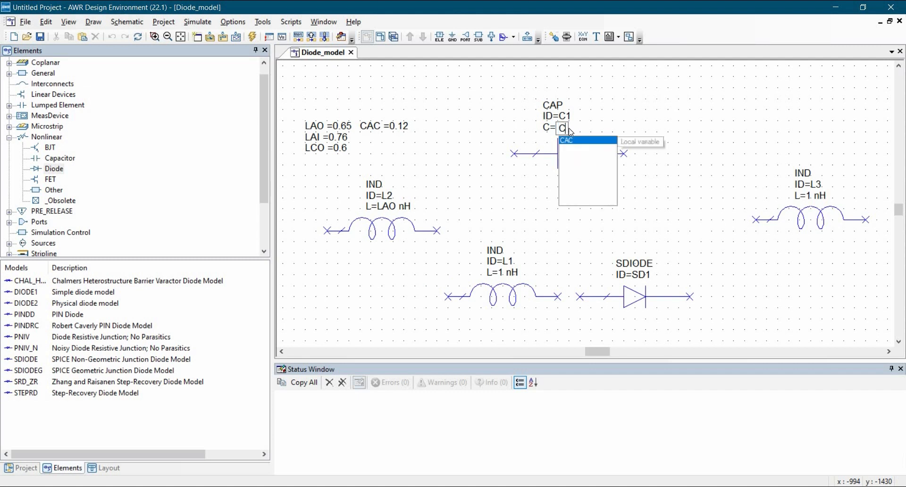
Set the L1 inductor's inductance to the variable LAI and the L3 inductor's inductance to LCO.
{"action": "double_click", "coordinate": [503, 273]}
{"action": "type", "text": "LAI"}
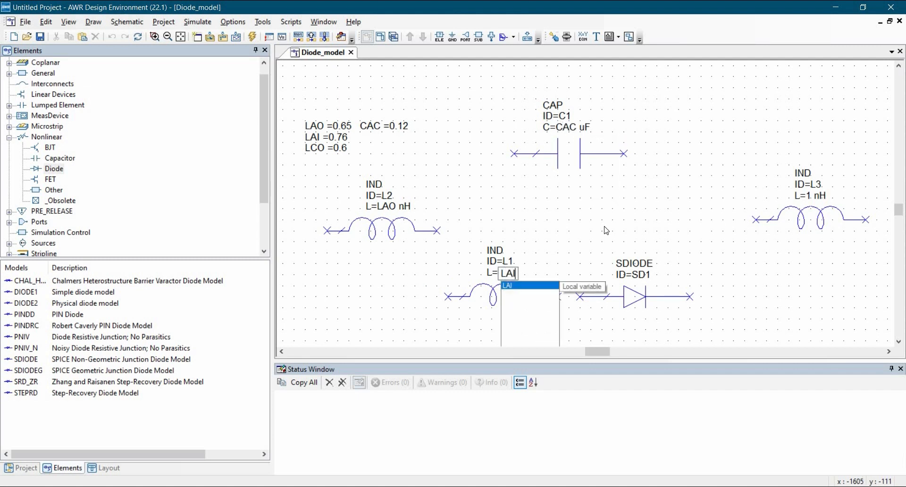
{"action": "key", "text": "Return"}
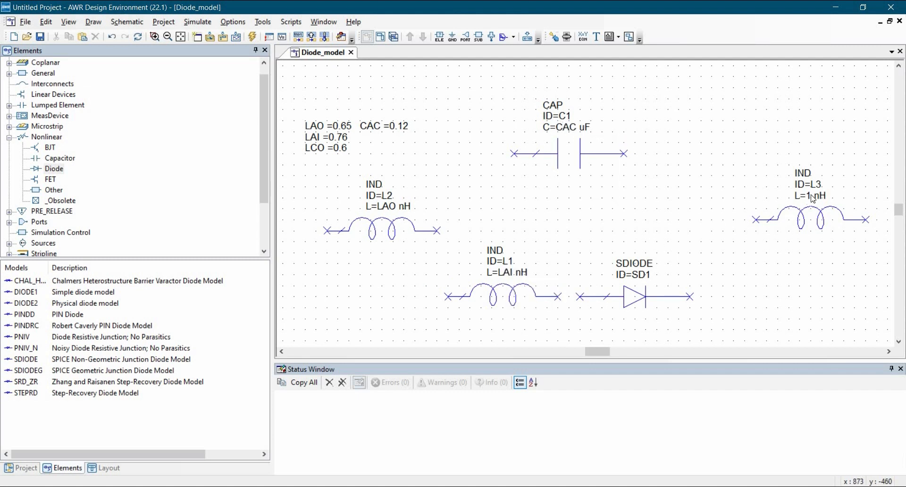
{"action": "double_click", "coordinate": [811, 195]}
{"action": "type", "text": "LCO"}
{"action": "key", "text": "Return"}
Place a port at the L2 inductor's outer end and move it away so a wire connects the two.
{"action": "scroll", "coordinate": [570, 215], "scroll_direction": "down", "scroll_amount": 1}
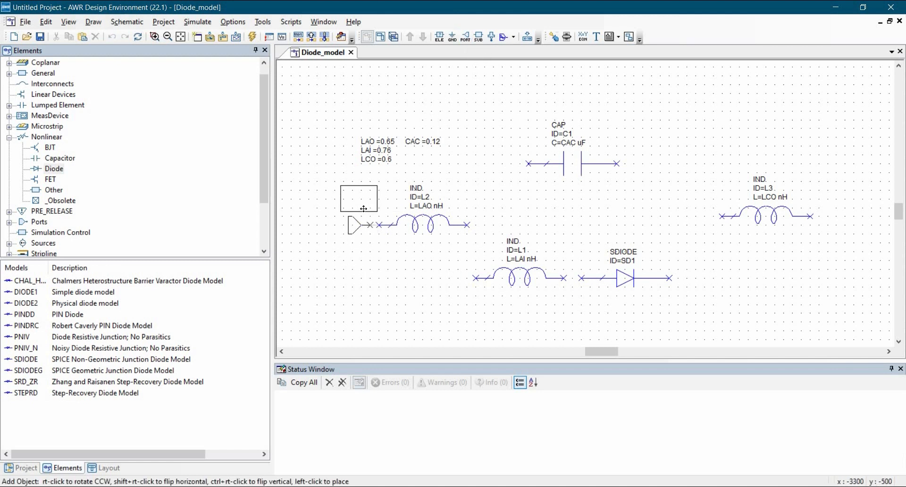
{"action": "left_click", "coordinate": [375, 222]}
{"action": "left_click_drag", "start_coordinate": [364, 225], "coordinate": [329, 229]}
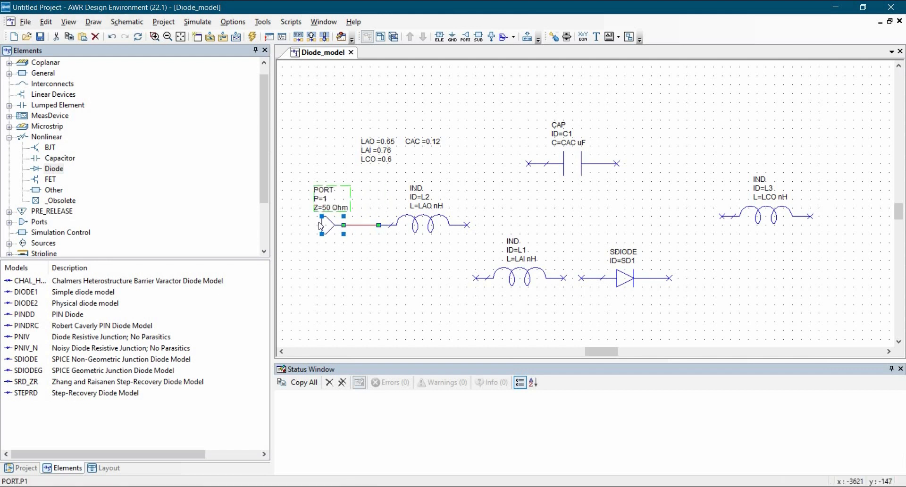
Copy the port, rotate it to face the L3 inductor, connect it to L3's outer end and move its label above the symbol.
{"action": "left_click", "coordinate": [325, 227]}
{"action": "key", "text": "ctrl+v"}
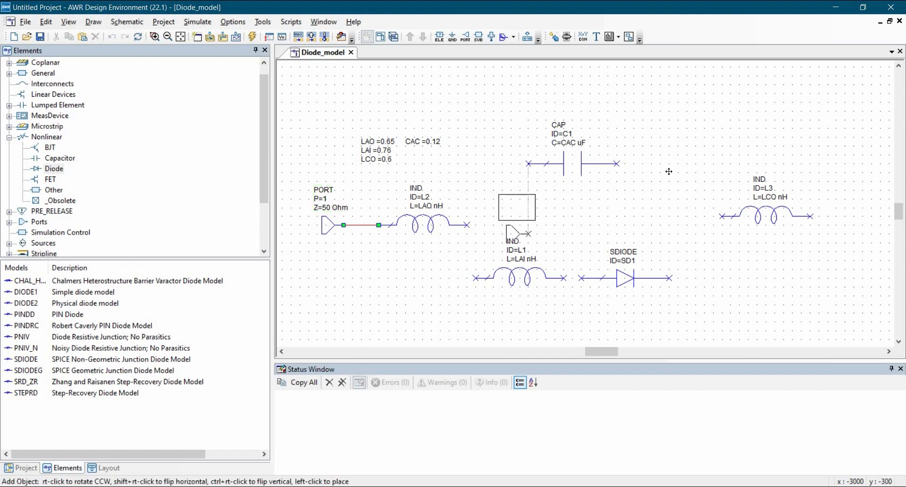
{"action": "right_click", "coordinate": [669, 171]}
{"action": "right_click", "coordinate": [670, 172]}
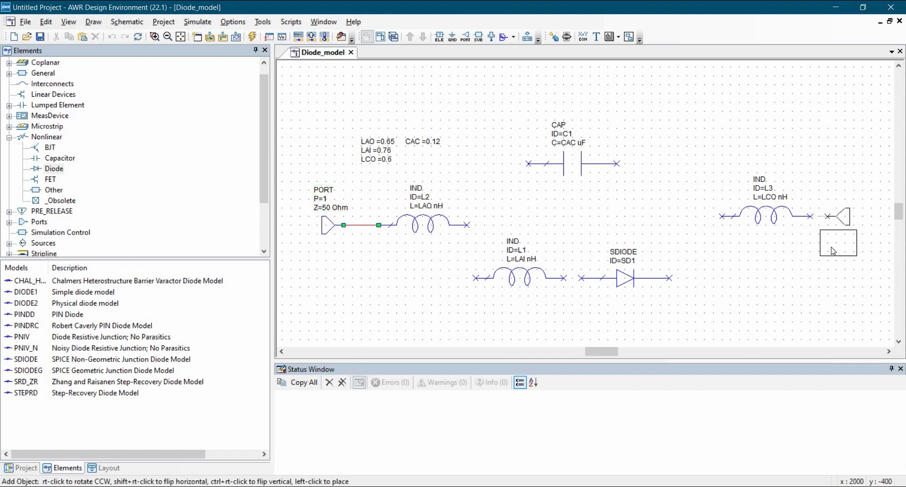
{"action": "left_click", "coordinate": [833, 252]}
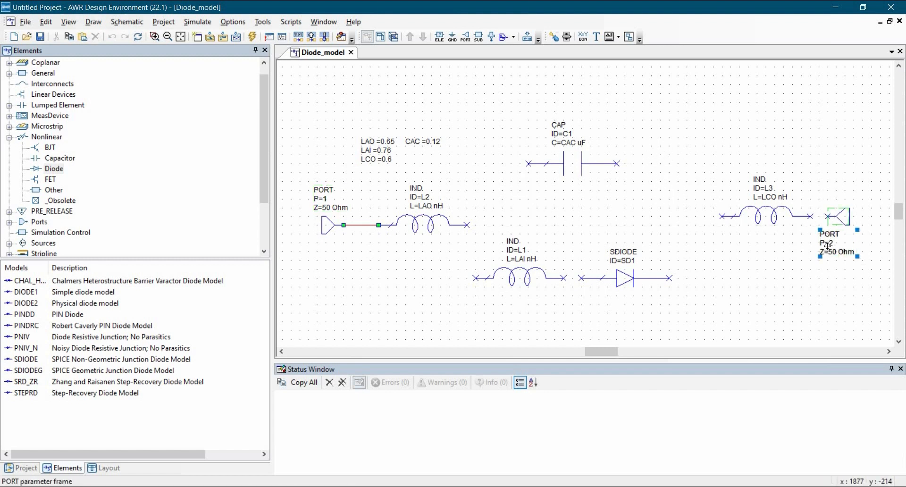
{"action": "left_click_drag", "start_coordinate": [826, 245], "coordinate": [827, 192]}
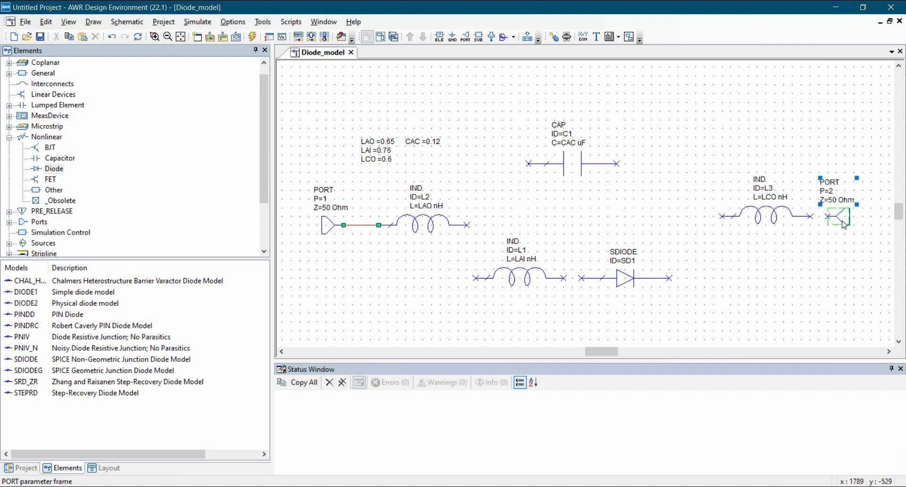
{"action": "left_click", "coordinate": [869, 231]}
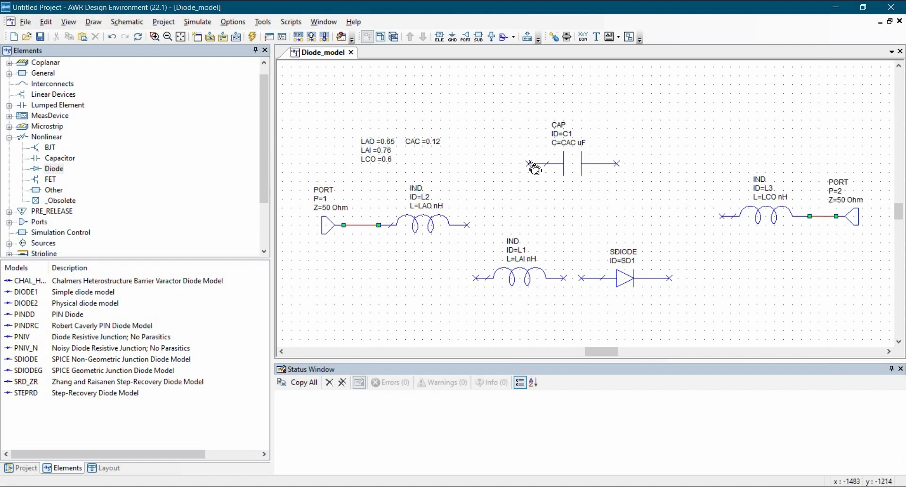
Wire the capacitor in parallel with the L1 and diode branch, between the inner ends of inductors L2 and L3.
{"action": "left_click", "coordinate": [528, 164]}
{"action": "left_click", "coordinate": [467, 225]}
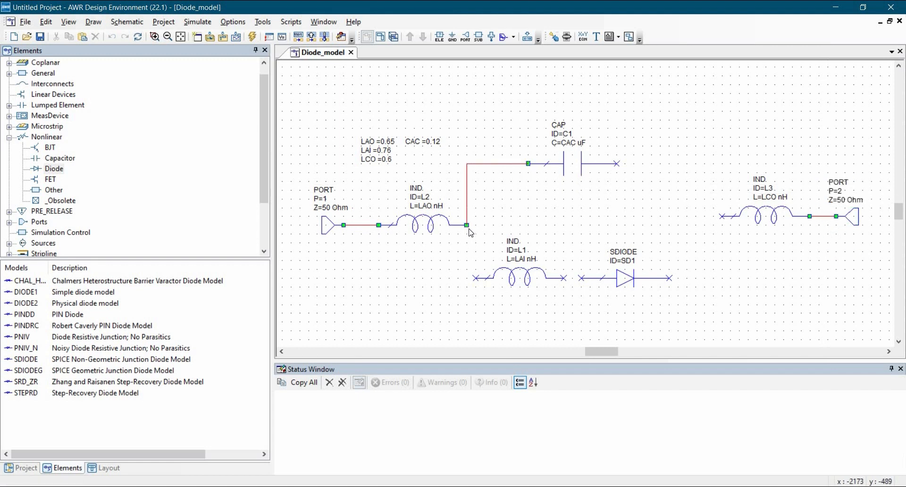
{"action": "left_click", "coordinate": [476, 278]}
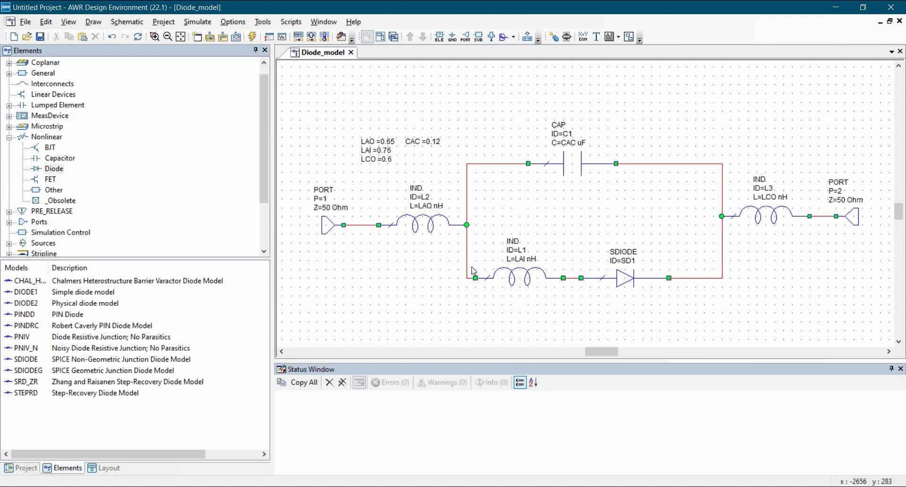
Set the pin identifier PIN_ID of port 1 to A.
{"action": "left_click", "coordinate": [328, 203]}
{"action": "left_click", "coordinate": [328, 199]}
{"action": "type", "text": "1"}
{"action": "left_click", "coordinate": [726, 256]}
{"action": "left_click", "coordinate": [805, 242]}
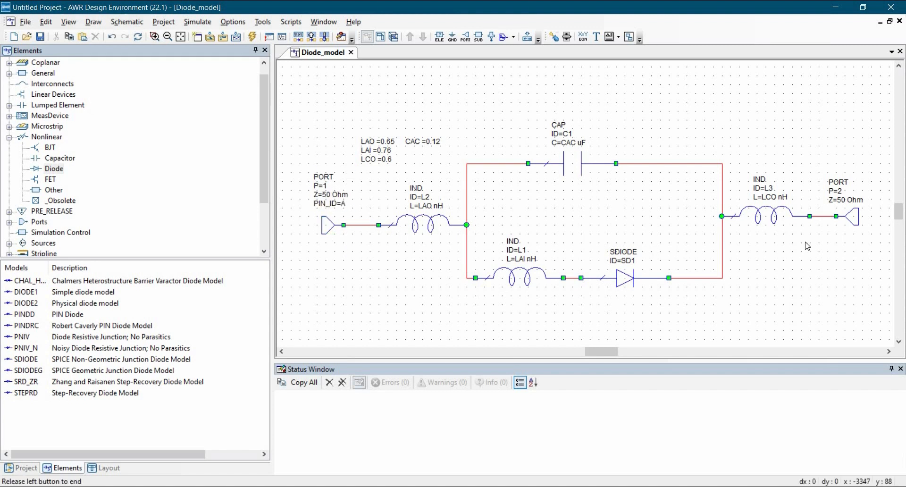
Set the pin identifier PIN_ID of port 2 to C.
{"action": "left_click", "coordinate": [852, 217]}
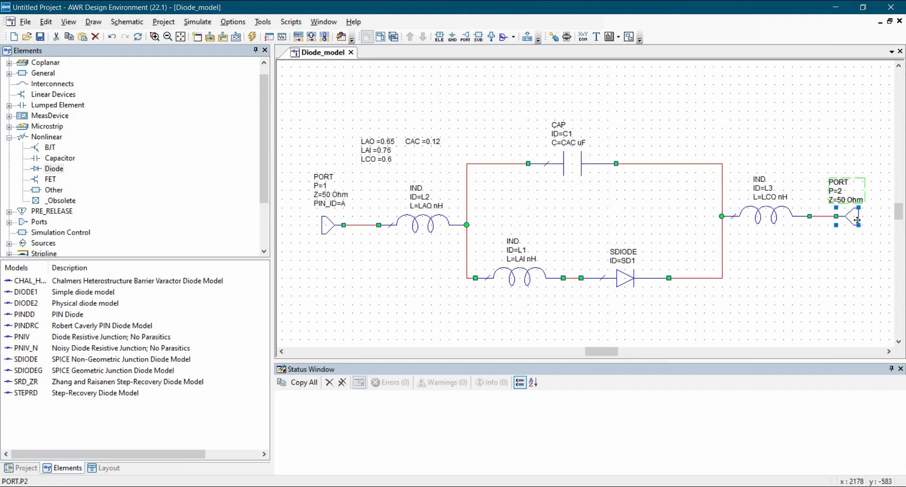
{"action": "double_click", "coordinate": [856, 219]}
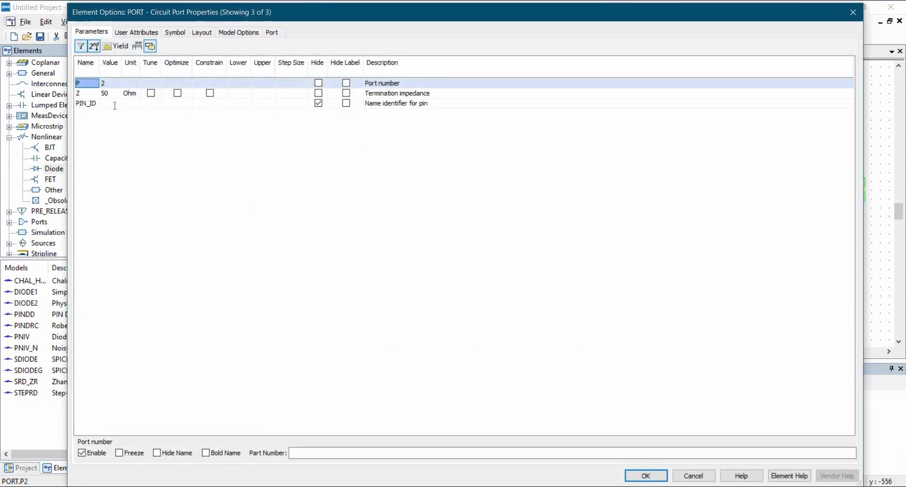
{"action": "left_click", "coordinate": [112, 103]}
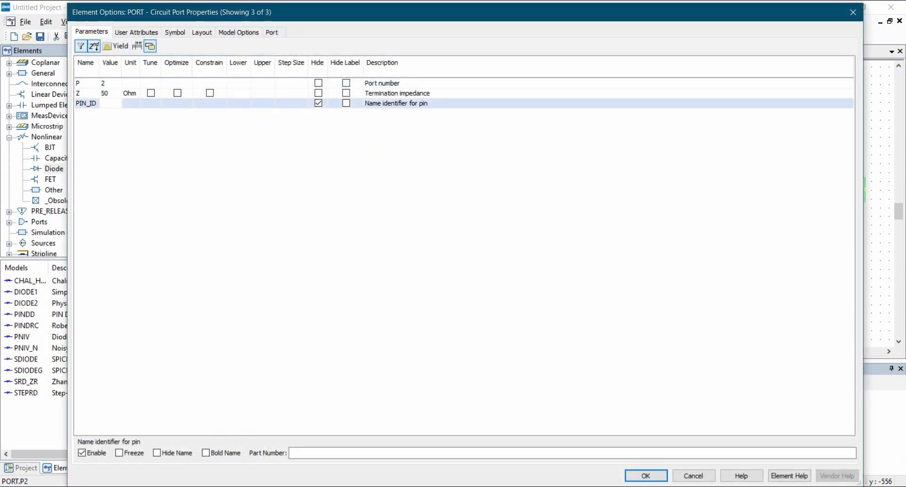
{"action": "type", "text": "C"}
{"action": "key", "text": "Return"}
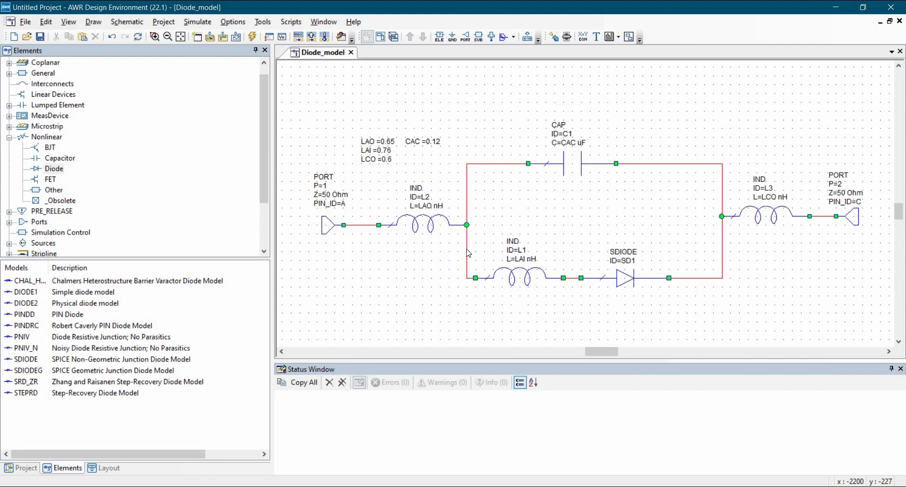
Create a new circuit schematic named Diode_IV_Curve in the project.
{"action": "left_click", "coordinate": [19, 467]}
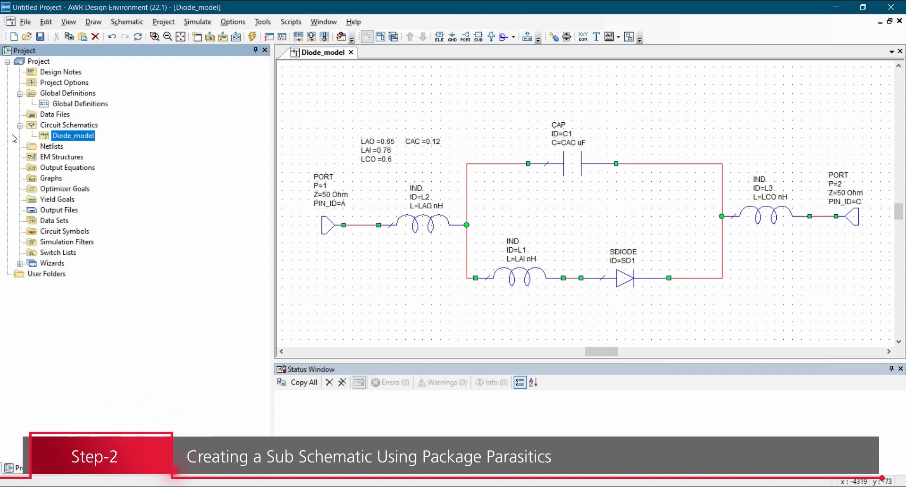
{"action": "right_click", "coordinate": [67, 125]}
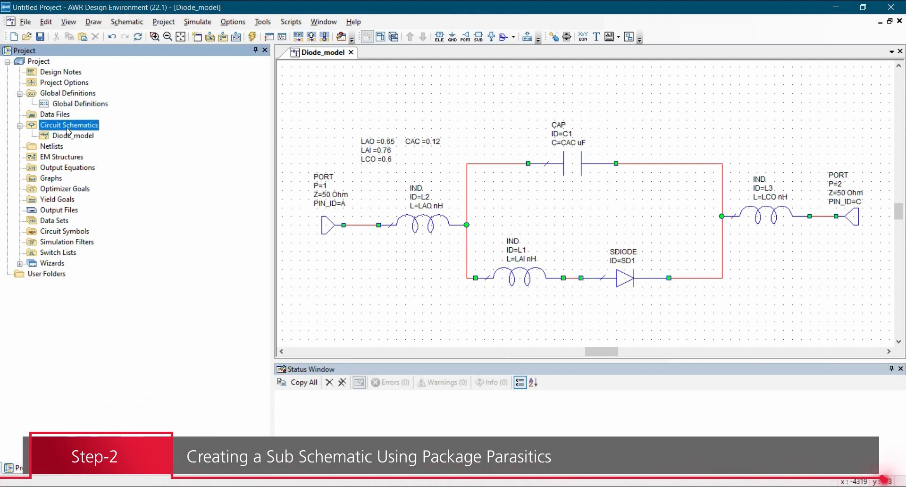
{"action": "left_click", "coordinate": [89, 150]}
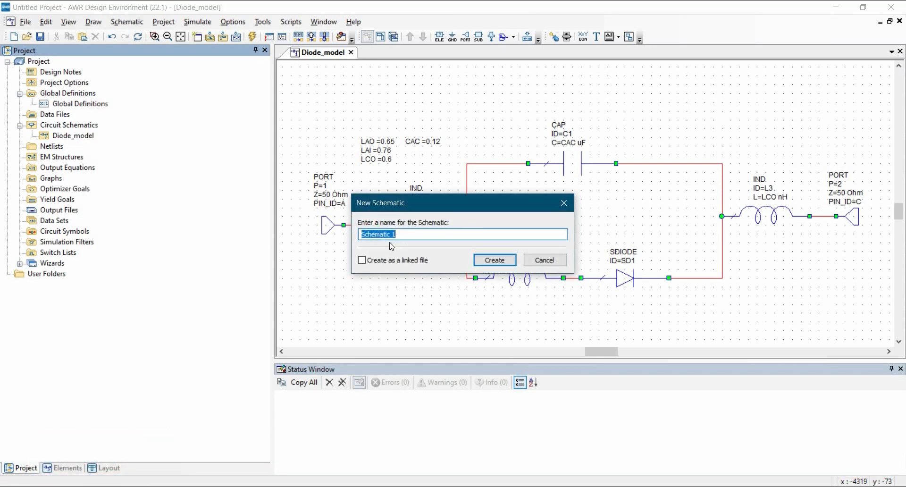
{"action": "type", "text": "Diode_IV_Curve"}
{"action": "left_click", "coordinate": [486, 261]}
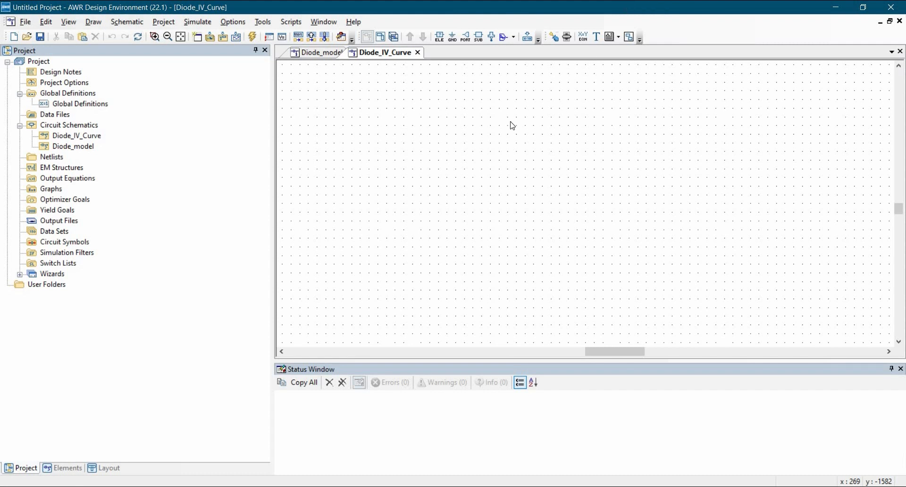
Place the Diode_model schematic with normal grounding as a subcircuit in the middle of the Diode_IV_Curve schematic.
{"action": "left_click", "coordinate": [478, 37]}
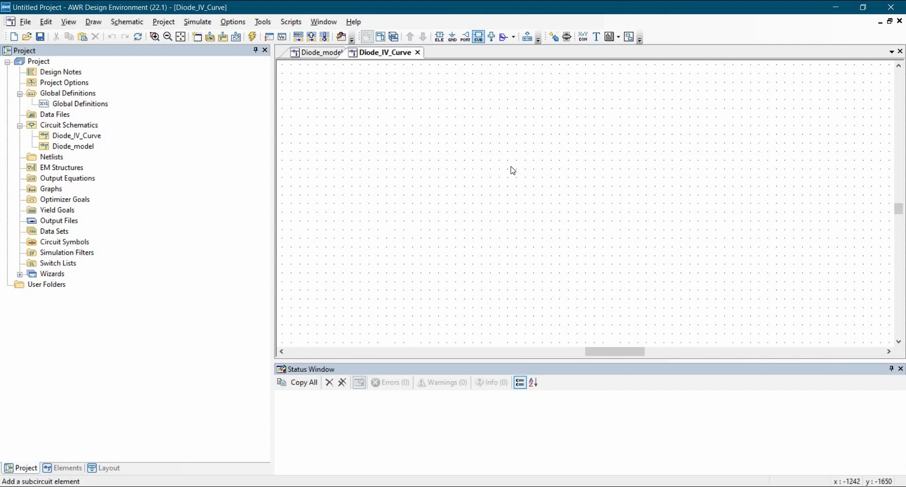
{"action": "left_click", "coordinate": [410, 168]}
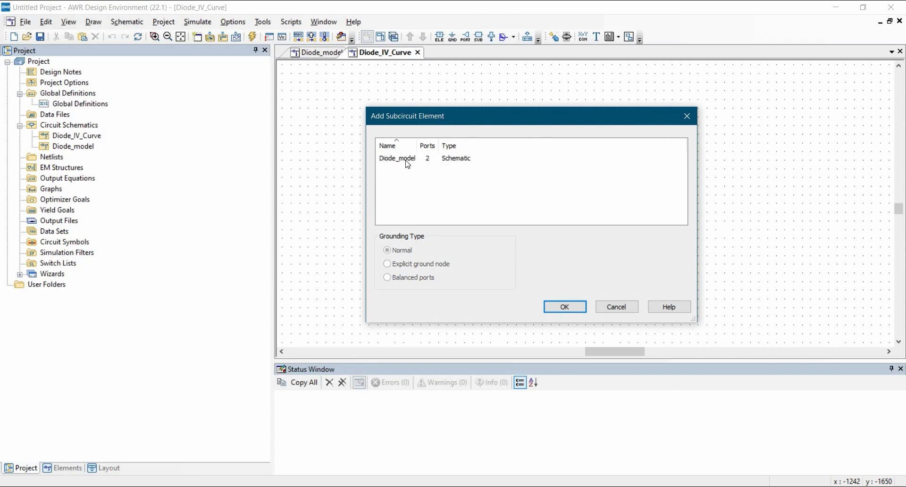
{"action": "left_click", "coordinate": [453, 161]}
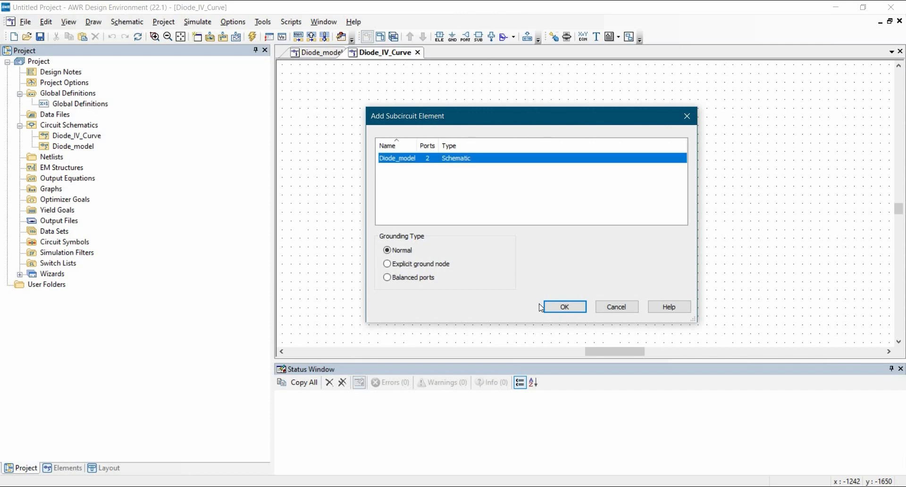
{"action": "left_click", "coordinate": [558, 307]}
{"action": "left_click", "coordinate": [592, 232]}
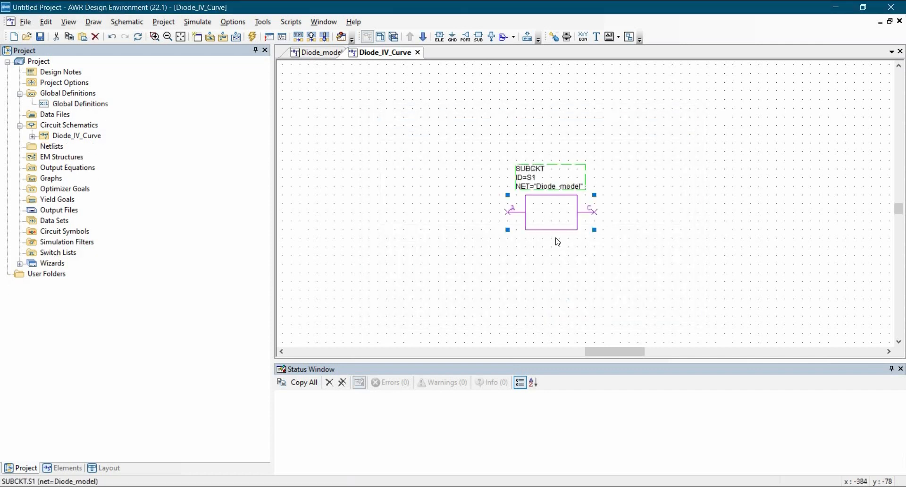
{"action": "left_click", "coordinate": [557, 239]}
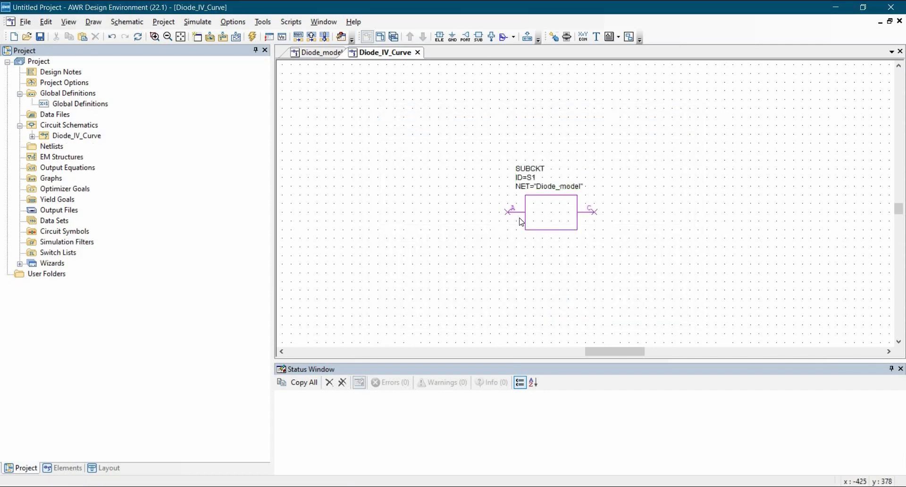
Change the symbol of the Diode_model subcircuit from the default box to a two-node diode symbol.
{"action": "double_click", "coordinate": [553, 220]}
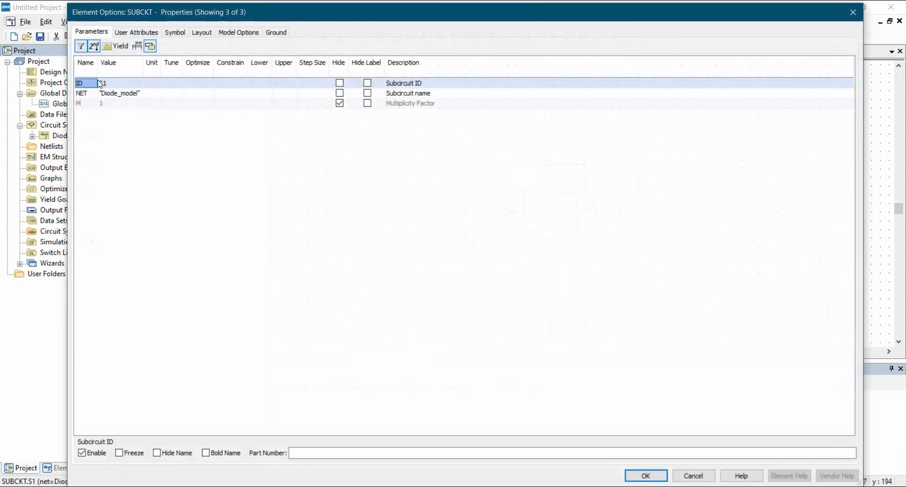
{"action": "left_click", "coordinate": [182, 32]}
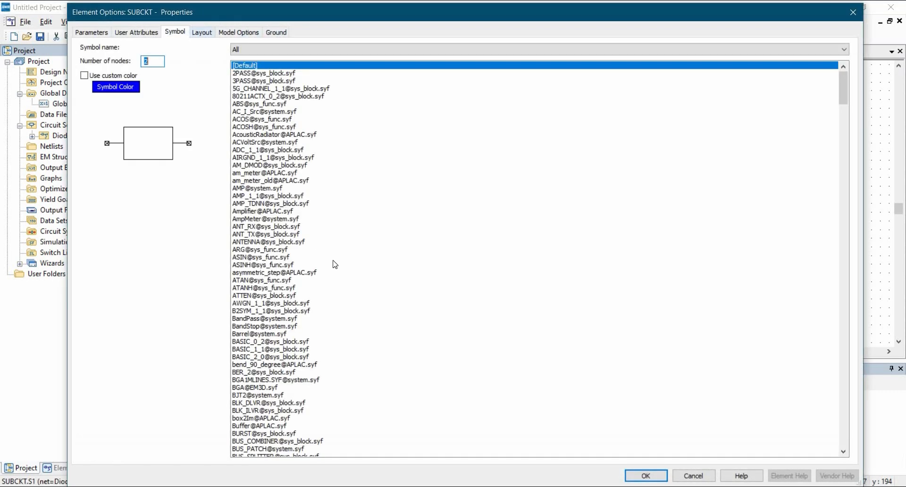
{"action": "scroll", "coordinate": [329, 281], "scroll_direction": "down", "scroll_amount": 12}
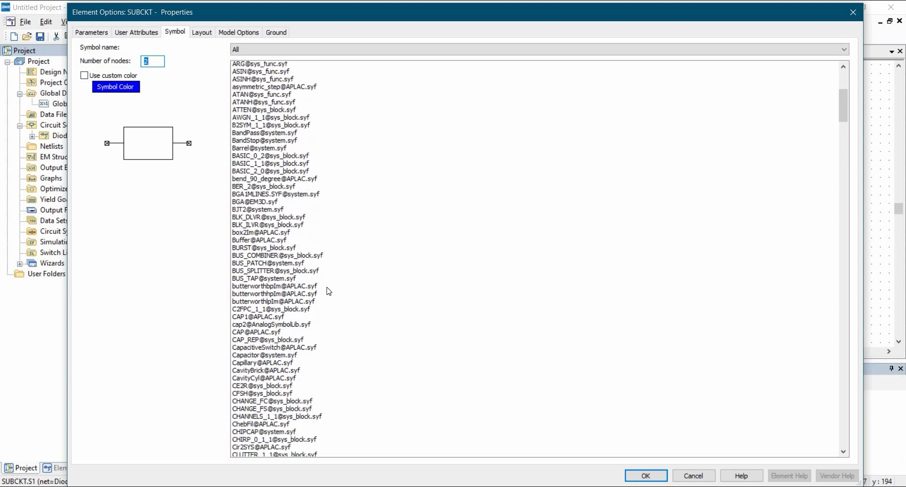
{"action": "scroll", "coordinate": [335, 295], "scroll_direction": "down", "scroll_amount": 16}
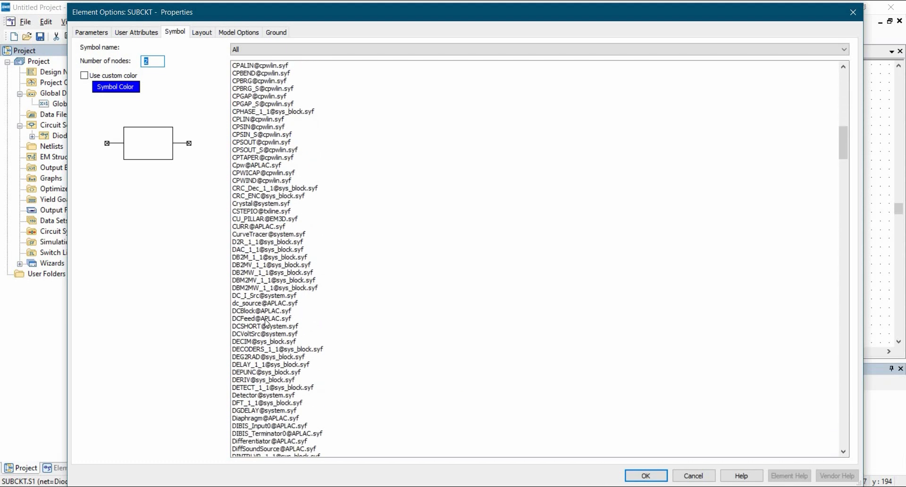
{"action": "scroll", "coordinate": [267, 324], "scroll_direction": "down", "scroll_amount": 3}
{"action": "left_click", "coordinate": [448, 410]}
{"action": "left_click", "coordinate": [646, 475]}
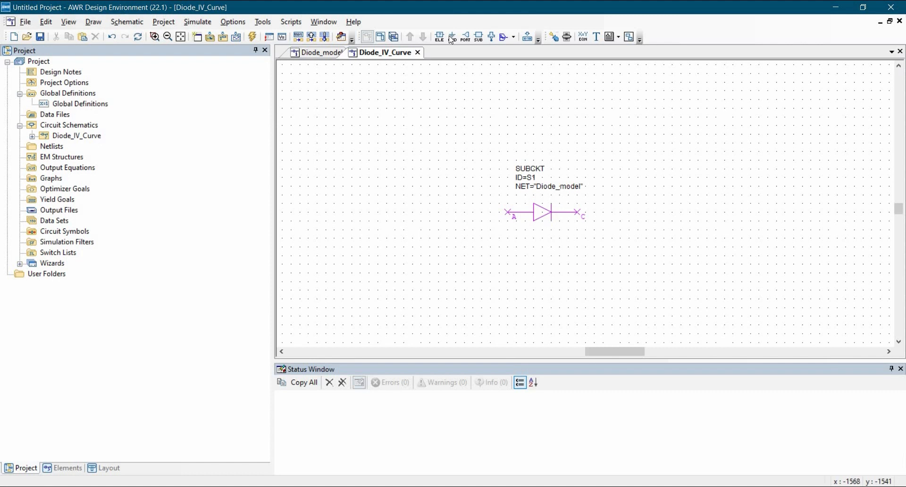
Add a ground to the subcircuit's C terminal and move it outward so a short wire connects them.
{"action": "key", "text": "ctrl+g"}
{"action": "left_click", "coordinate": [585, 218]}
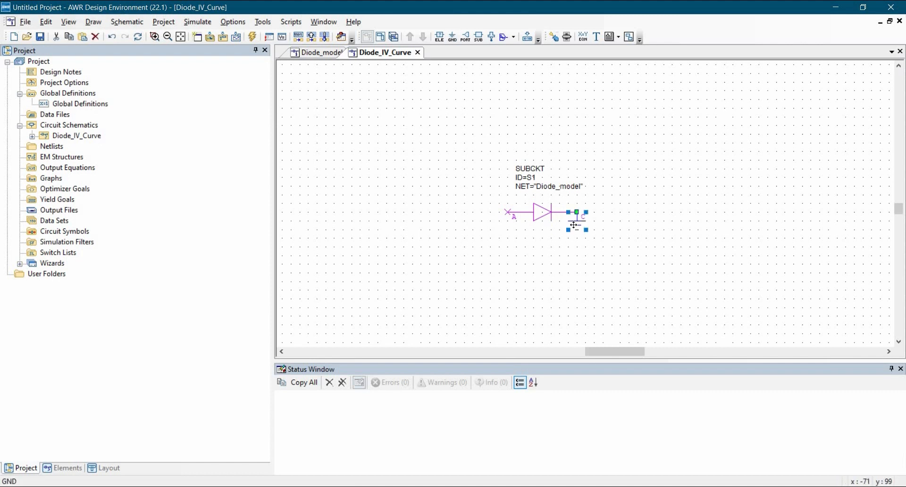
{"action": "left_click_drag", "start_coordinate": [578, 220], "coordinate": [587, 254]}
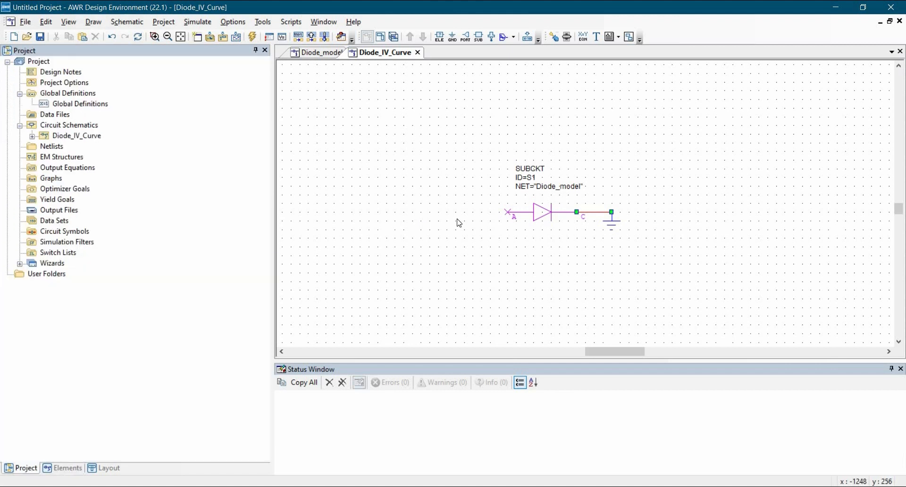
Add an IVCURVE curve tracer below and to the left of the diode, and move its parameter text to the left of its symbol.
{"action": "key", "text": "ctrl+l"}
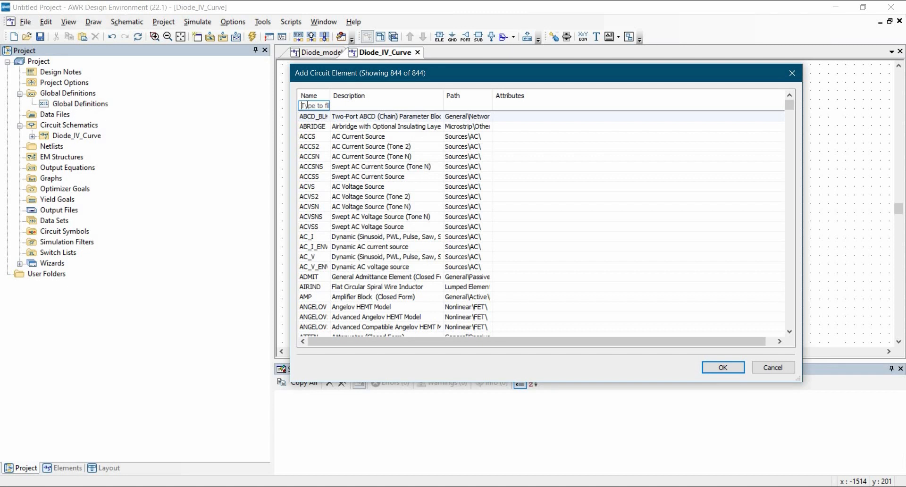
{"action": "type", "text": "IV"}
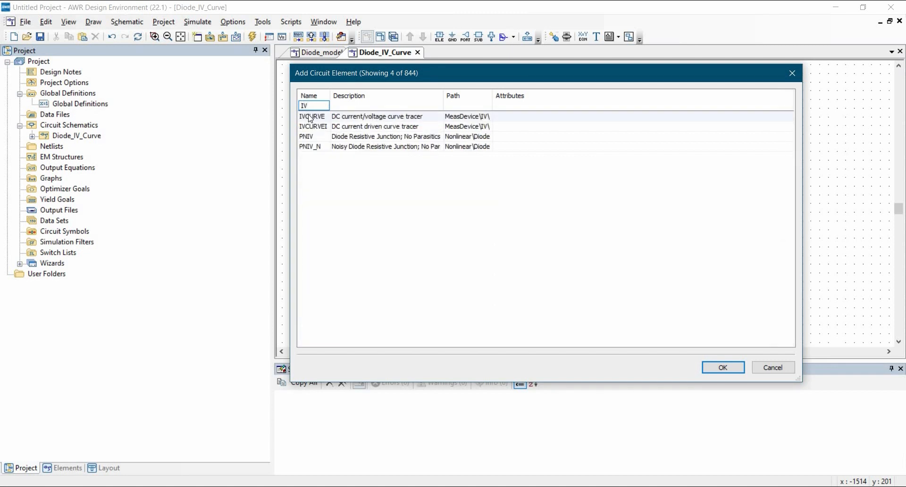
{"action": "key", "text": "Down"}
{"action": "key", "text": "Return"}
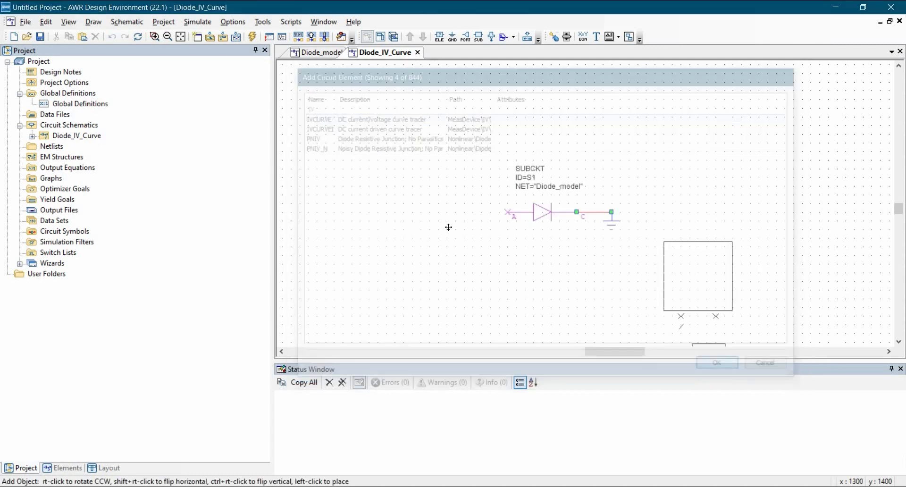
{"action": "left_click", "coordinate": [431, 233]}
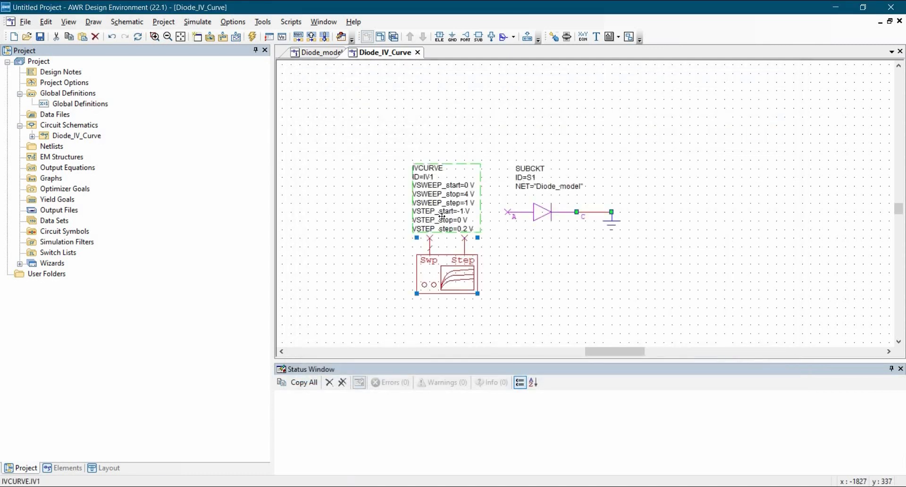
{"action": "left_click_drag", "start_coordinate": [422, 190], "coordinate": [313, 237]}
Set the curve tracer's VSWEEP_stop to 1 V and VSWEEP_step to 0.1 V.
{"action": "double_click", "coordinate": [360, 240]}
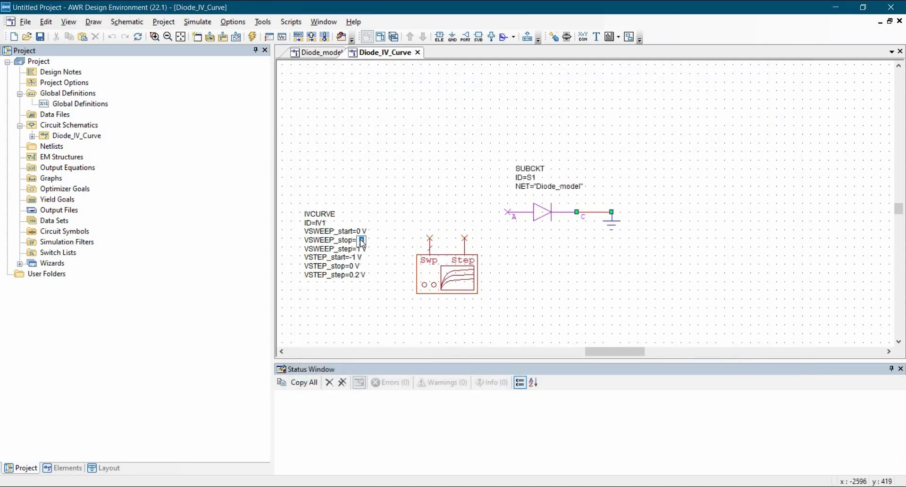
{"action": "type", "text": "1"}
{"action": "key", "text": "Return"}
{"action": "double_click", "coordinate": [360, 249]}
{"action": "type", "text": "0.1"}
{"action": "key", "text": "Return"}
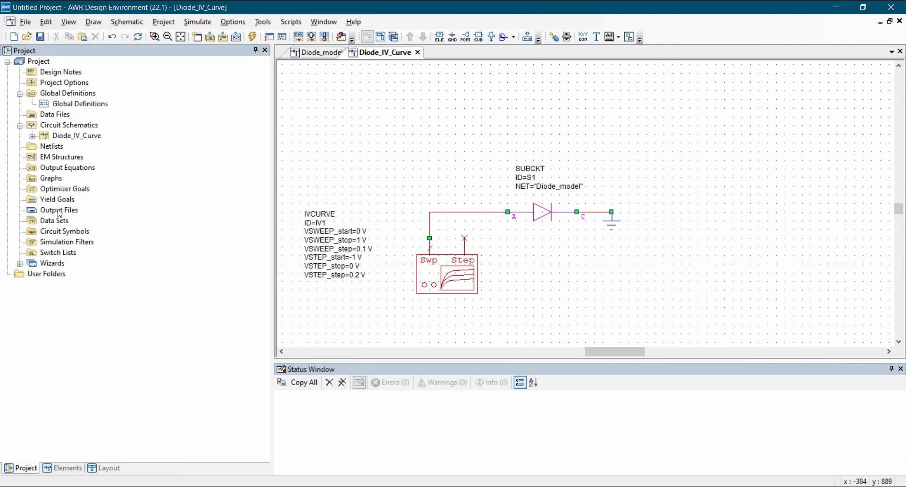
Create a new rectangular graph named Graph 1.
{"action": "right_click", "coordinate": [55, 180]}
{"action": "key", "text": "Return"}
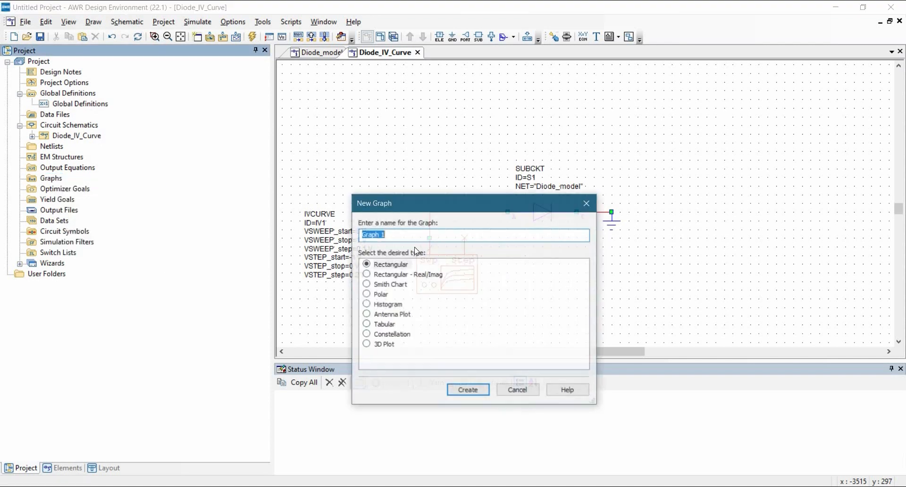
{"action": "left_click", "coordinate": [388, 265]}
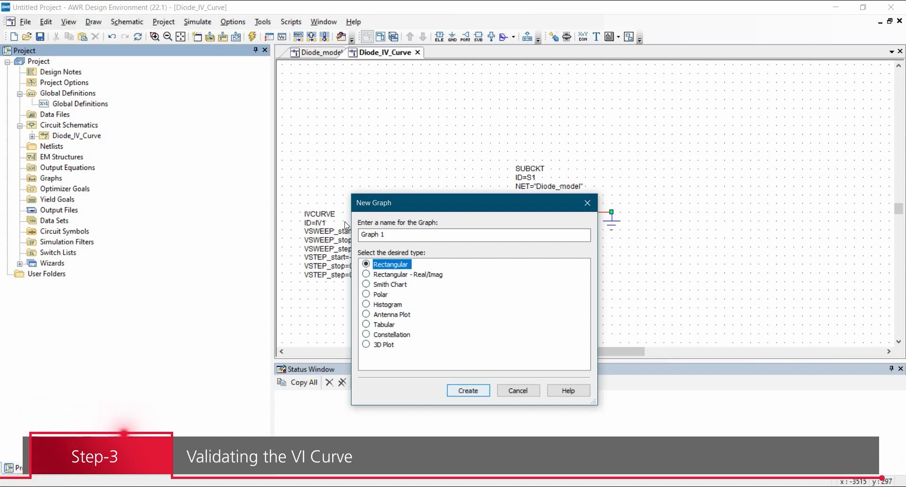
{"action": "left_click", "coordinate": [460, 390]}
Start a new measurement on Graph 1 and choose the nonlinear current measurement IVCurve.
{"action": "right_click", "coordinate": [490, 242]}
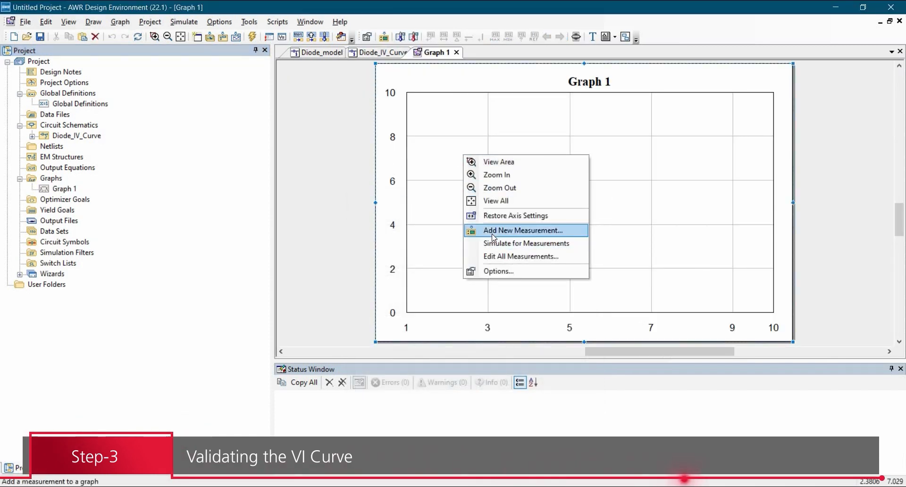
{"action": "left_click", "coordinate": [493, 230]}
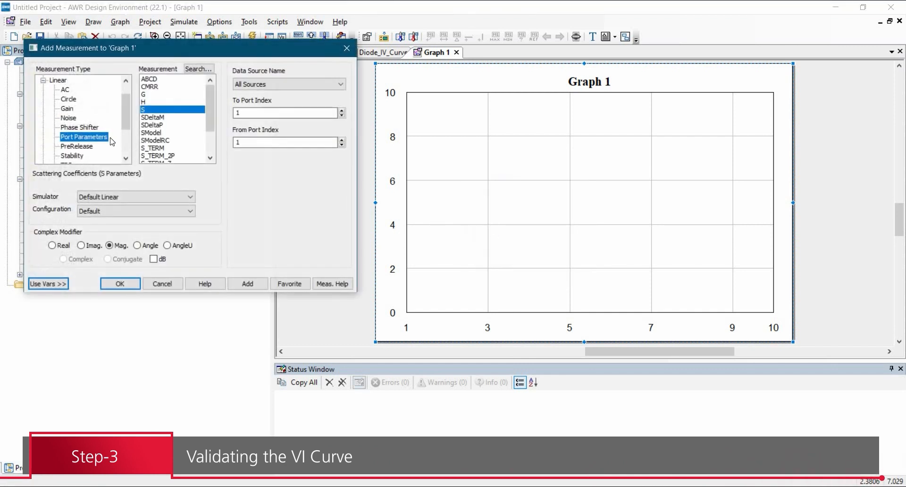
{"action": "left_click", "coordinate": [44, 80]}
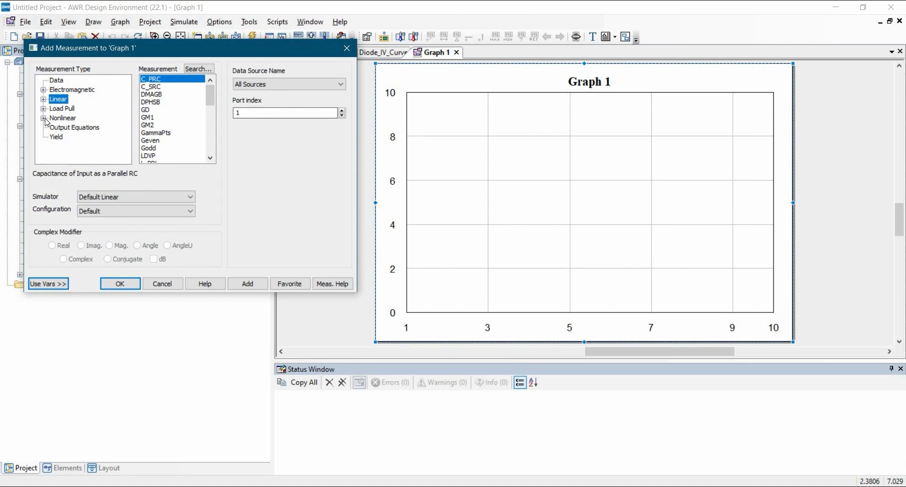
{"action": "left_click", "coordinate": [43, 118]}
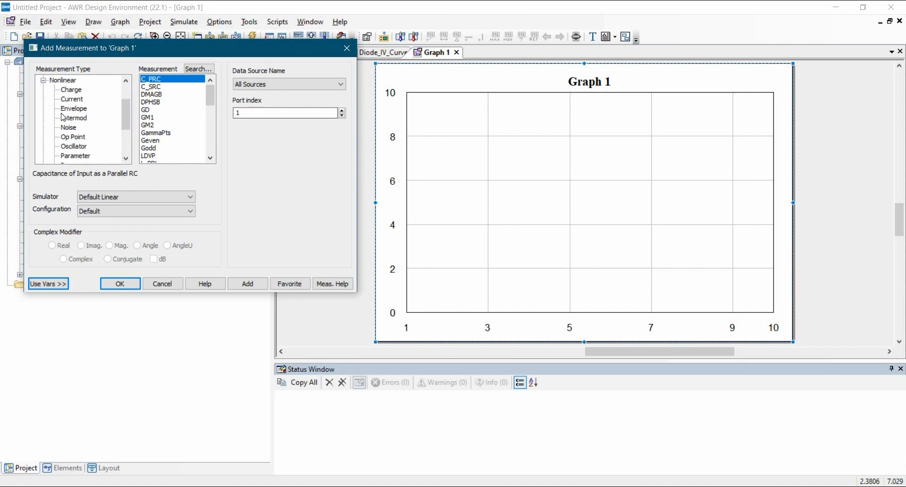
{"action": "left_click", "coordinate": [83, 100]}
{"action": "scroll", "coordinate": [168, 124], "scroll_direction": "down", "scroll_amount": 3}
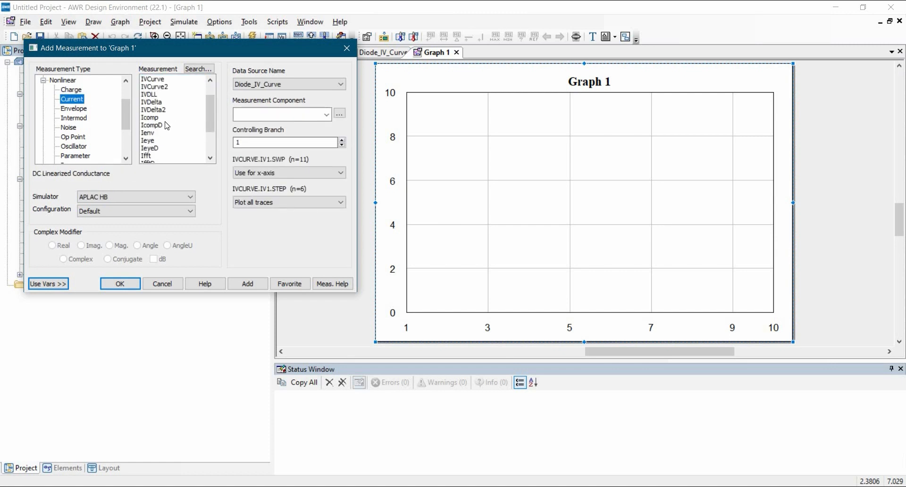
{"action": "scroll", "coordinate": [167, 125], "scroll_direction": "up", "scroll_amount": 1}
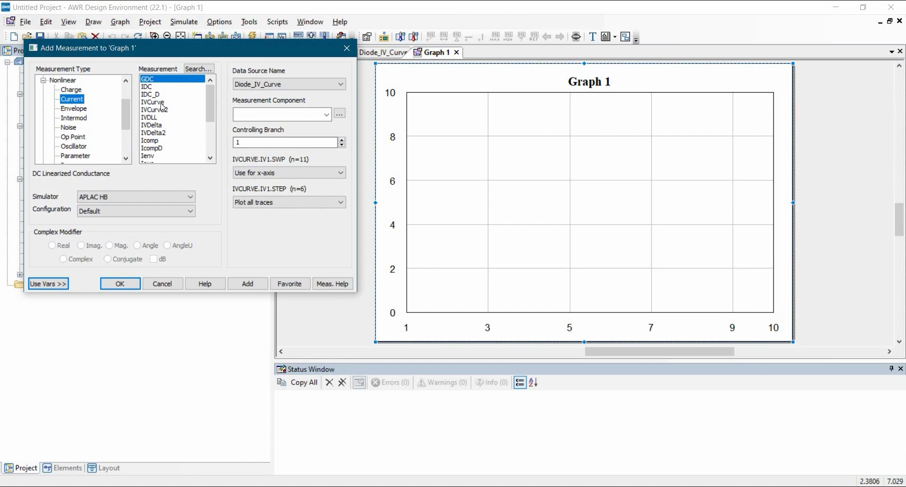
{"action": "left_click", "coordinate": [153, 102]}
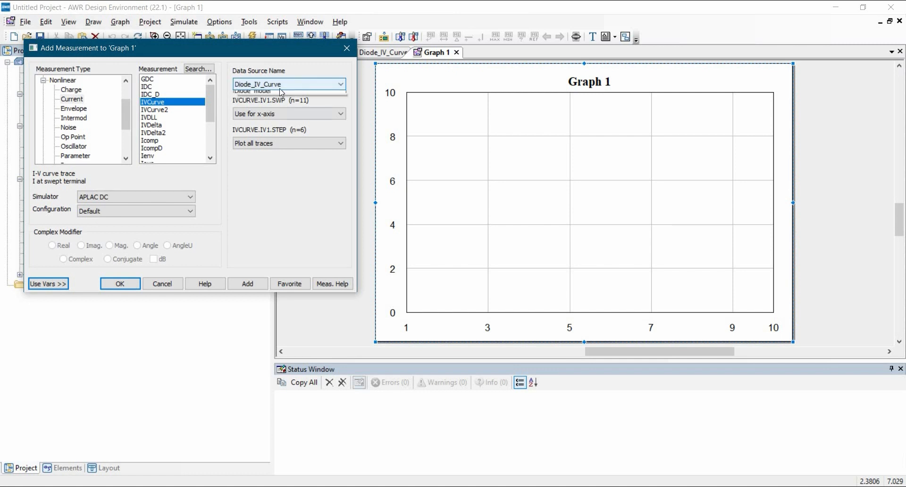
Set the measurement's data source to Diode_IV_Curve and its IVCURVE step to Vstep = 0 V, and add it to the graph.
{"action": "left_click", "coordinate": [257, 84]}
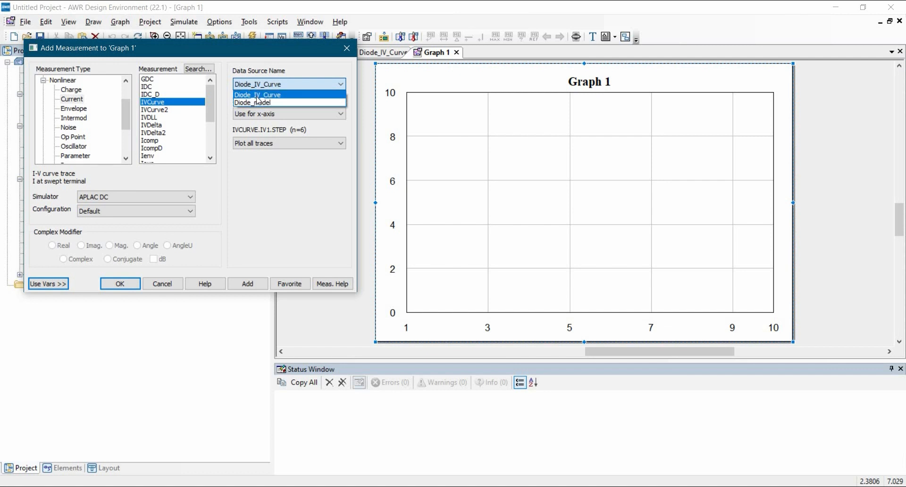
{"action": "left_click", "coordinate": [257, 95]}
{"action": "left_click", "coordinate": [264, 143]}
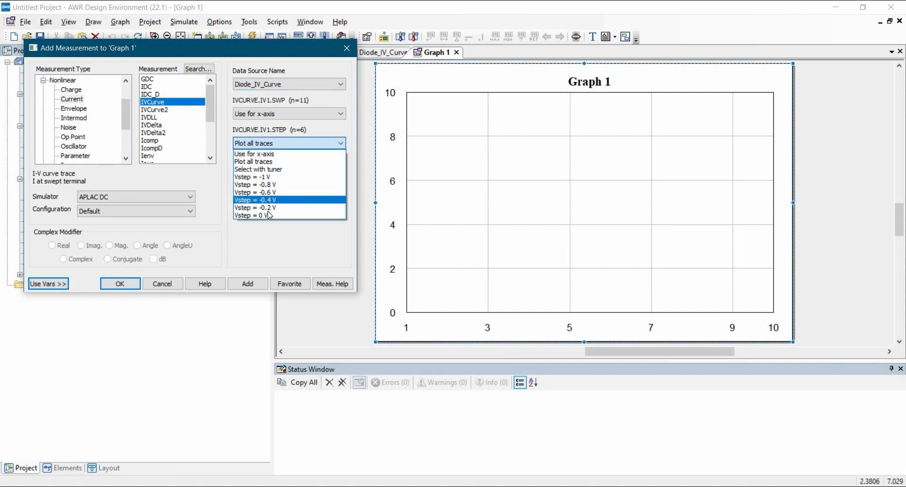
{"action": "left_click", "coordinate": [277, 220]}
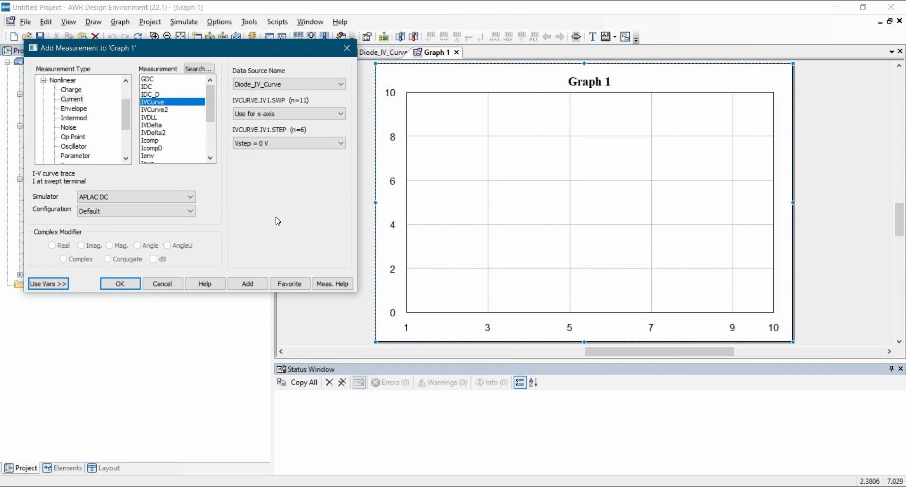
{"action": "left_click", "coordinate": [246, 286]}
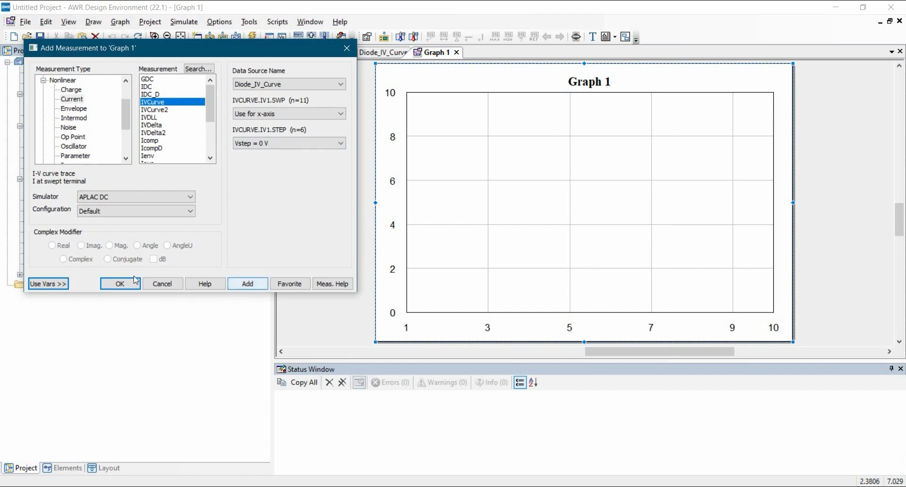
Finish adding measurements to Graph 1, then run the simulation to plot the diode's I-V curve.
{"action": "left_click", "coordinate": [163, 284]}
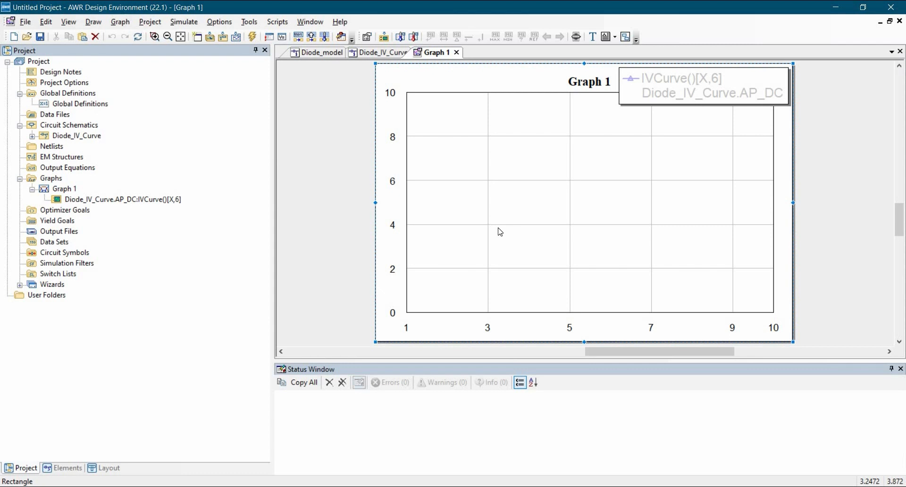
{"action": "left_click", "coordinate": [253, 38]}
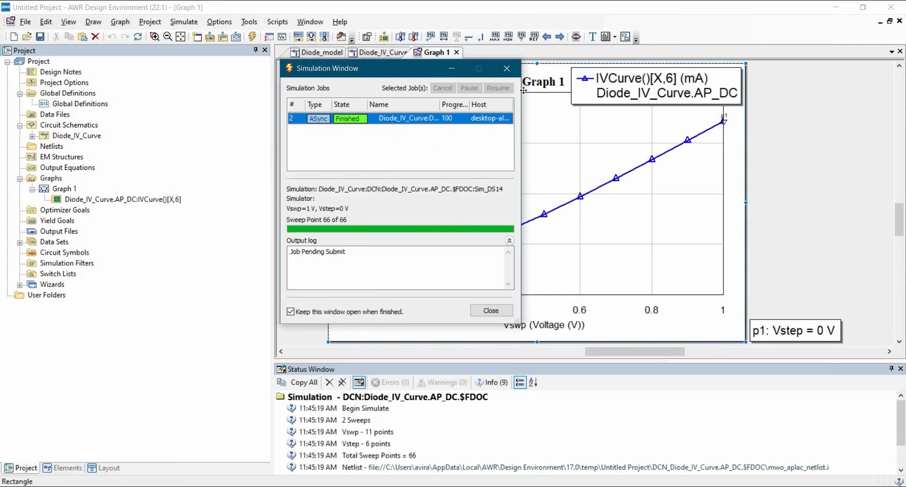
{"action": "left_click", "coordinate": [526, 223]}
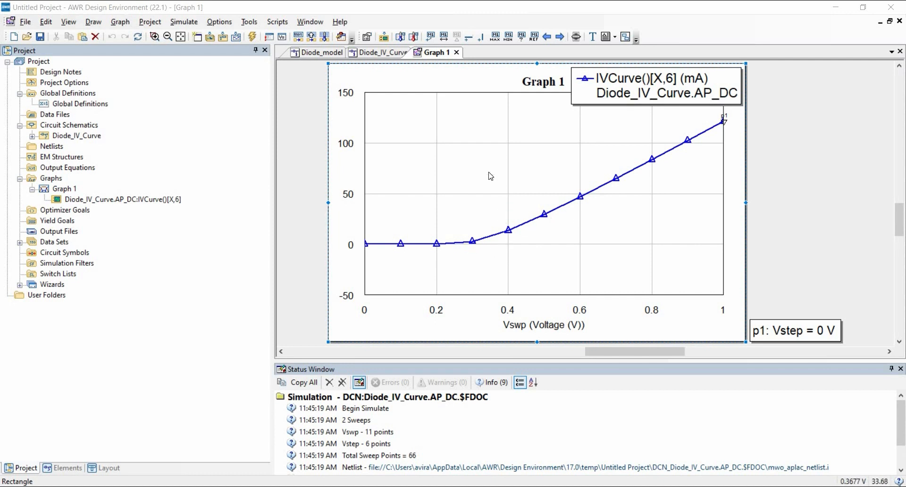
Add a marker to the I-V curve at about 0.34 V and select its label.
{"action": "right_click", "coordinate": [483, 158]}
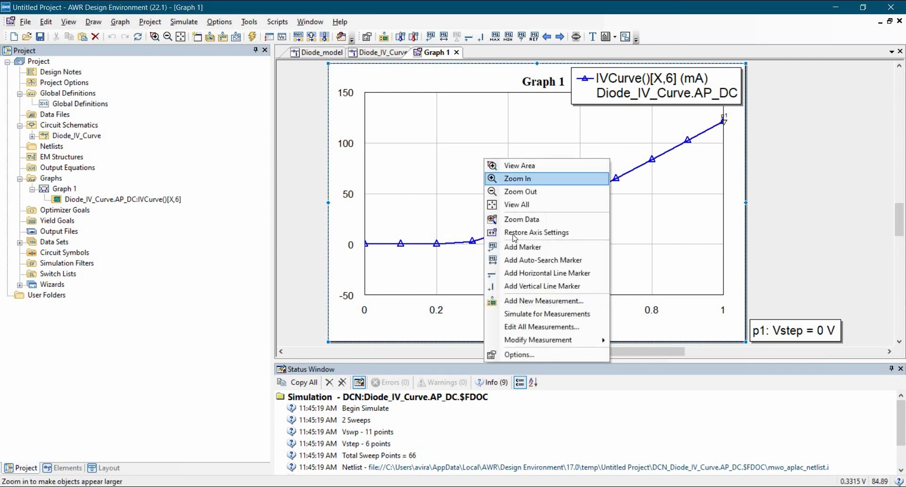
{"action": "left_click", "coordinate": [512, 247]}
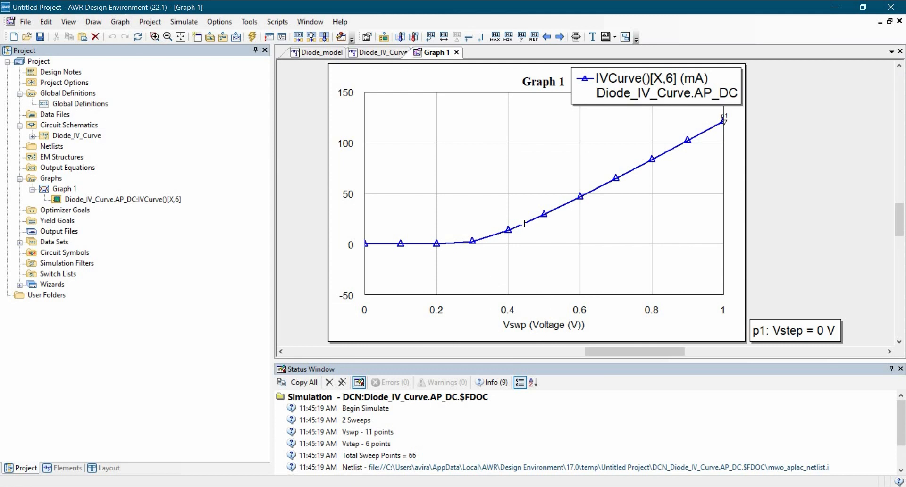
{"action": "left_click", "coordinate": [486, 237]}
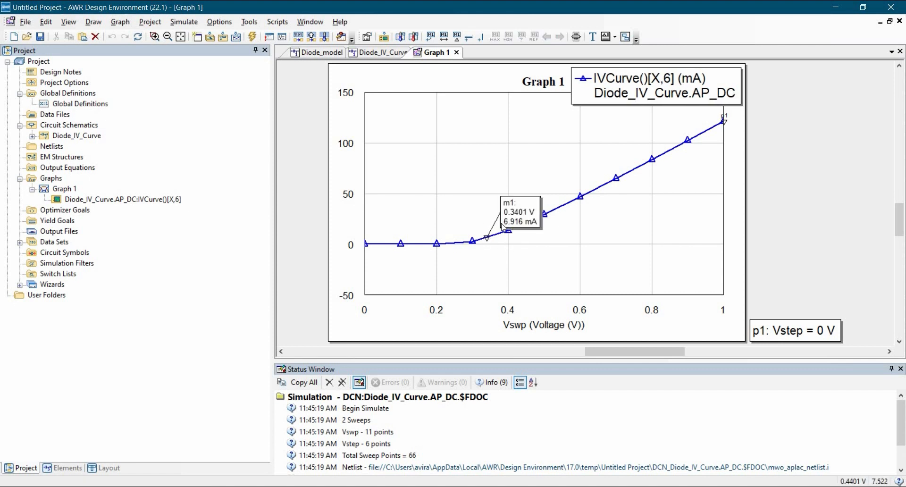
{"action": "double_click", "coordinate": [515, 216]}
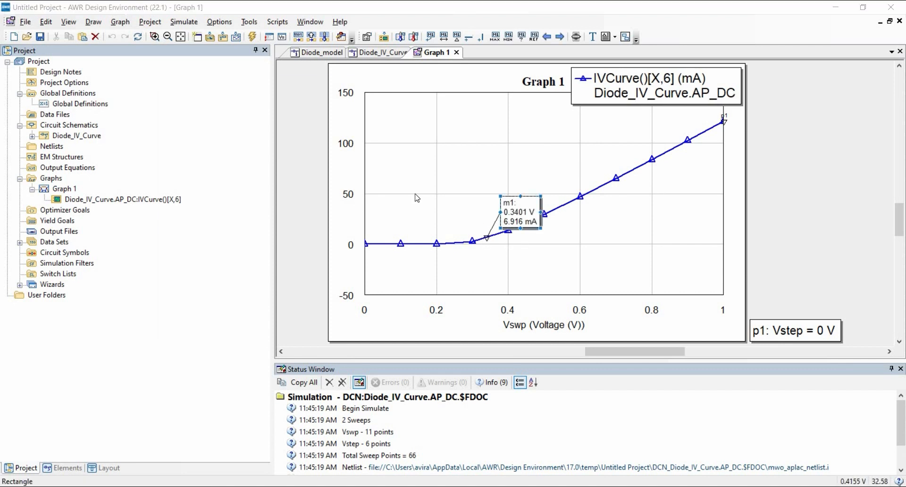
{"action": "left_click", "coordinate": [410, 90]}
Run a leftward marker search from marker m1 for the absolute y value of 1 mA on the curve.
{"action": "right_click", "coordinate": [508, 211]}
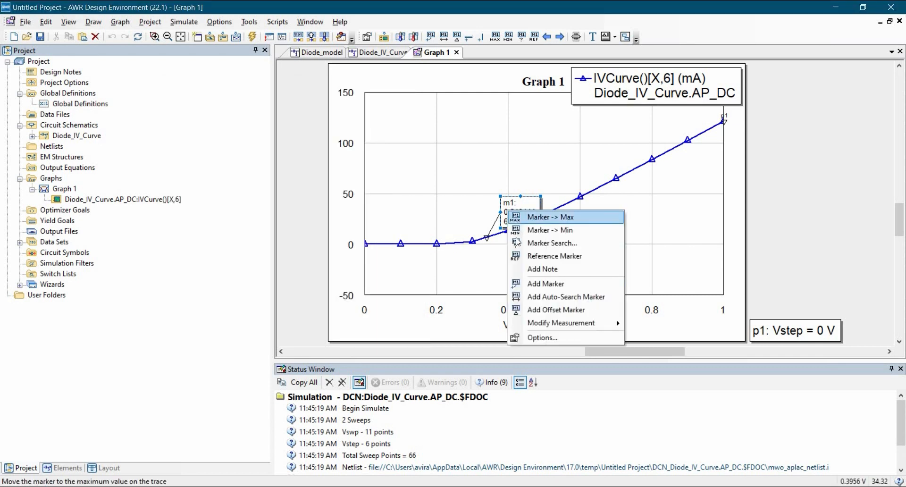
{"action": "left_click", "coordinate": [512, 235]}
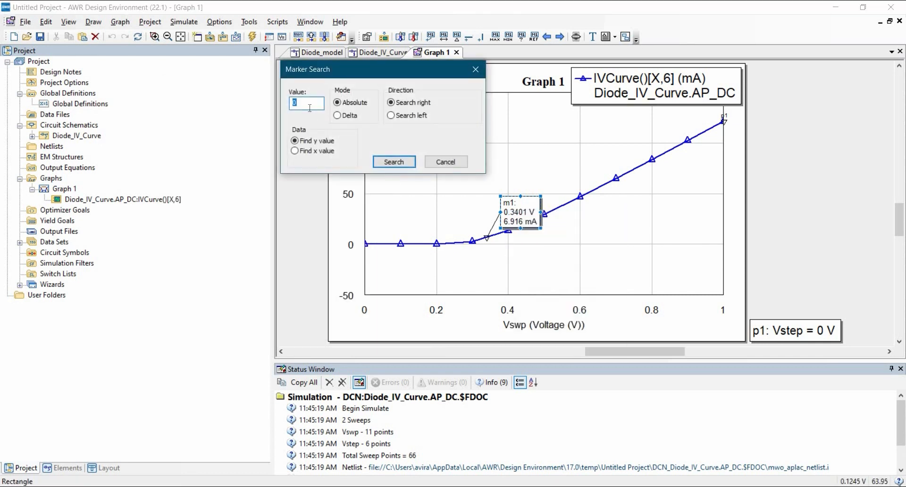
{"action": "left_click", "coordinate": [308, 103]}
{"action": "double_click", "coordinate": [308, 103]}
{"action": "type", "text": "1"}
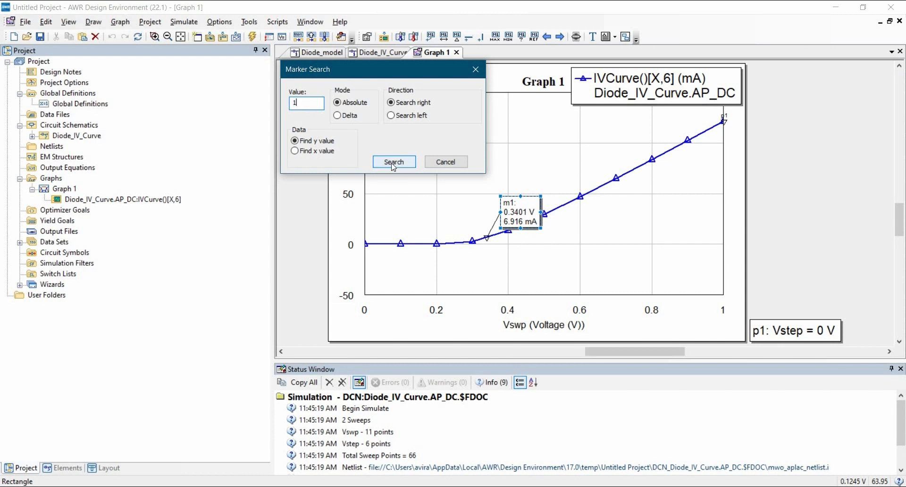
{"action": "left_click", "coordinate": [392, 162]}
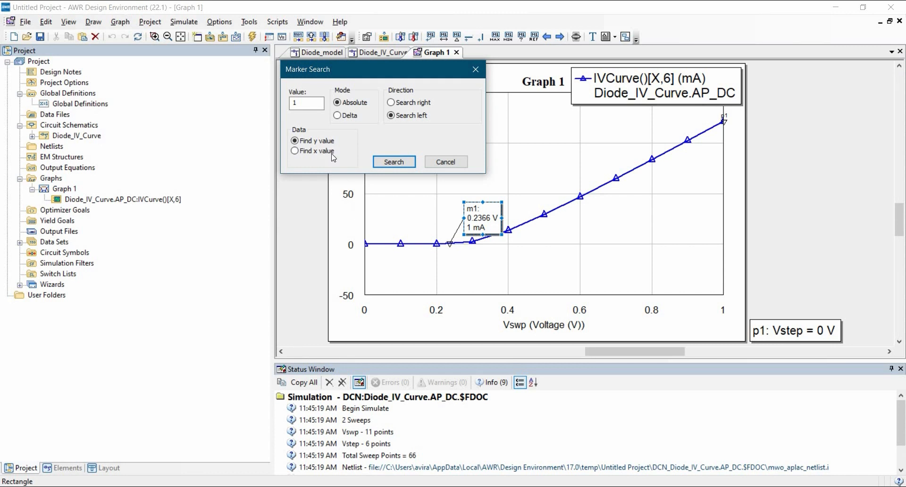
Move marker m1 to the 10 mA point with a rightward marker search, and leave the search.
{"action": "left_click", "coordinate": [302, 108]}
{"action": "type", "text": "00"}
{"action": "key", "text": "BackSpace"}
{"action": "left_click", "coordinate": [390, 103]}
{"action": "left_click", "coordinate": [393, 161]}
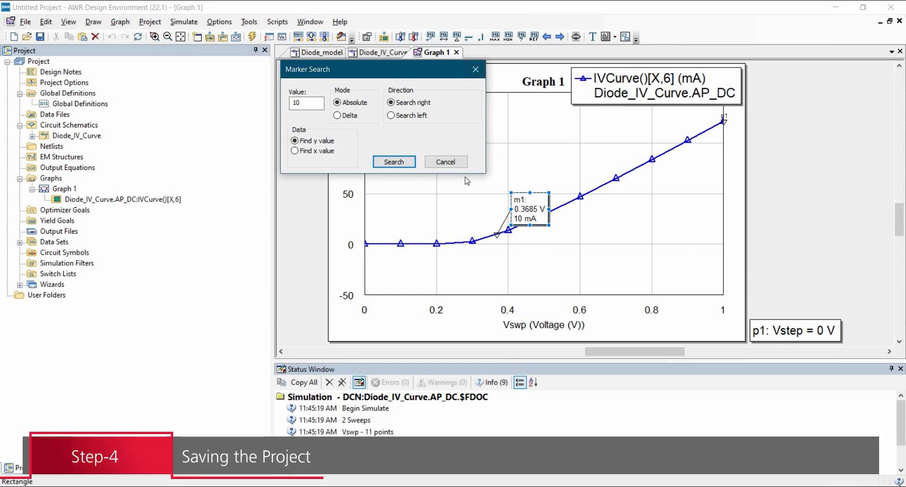
{"action": "left_click", "coordinate": [445, 162]}
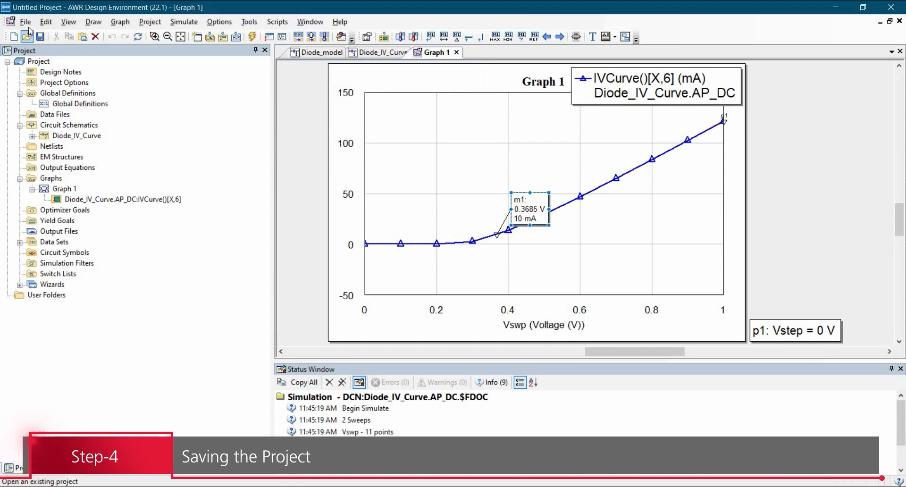
Save the project as bat15_03w_MODEL.emp.
{"action": "left_click", "coordinate": [25, 21]}
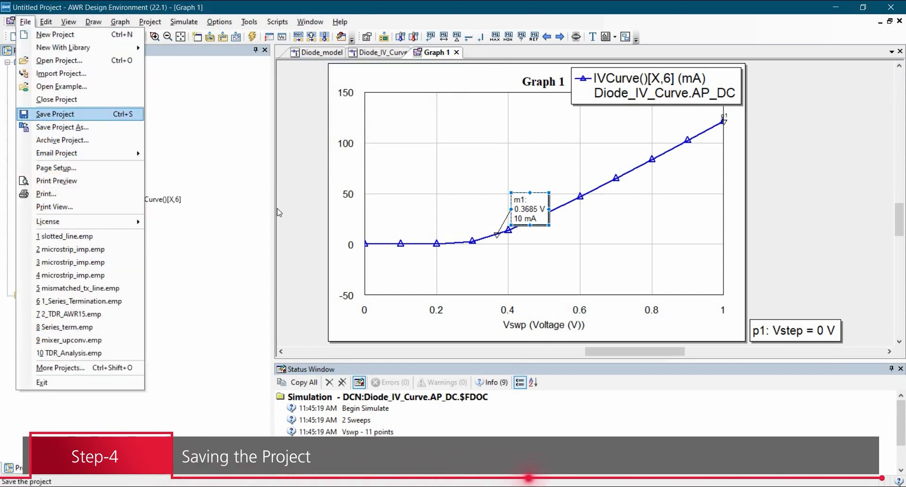
{"action": "left_click", "coordinate": [65, 118]}
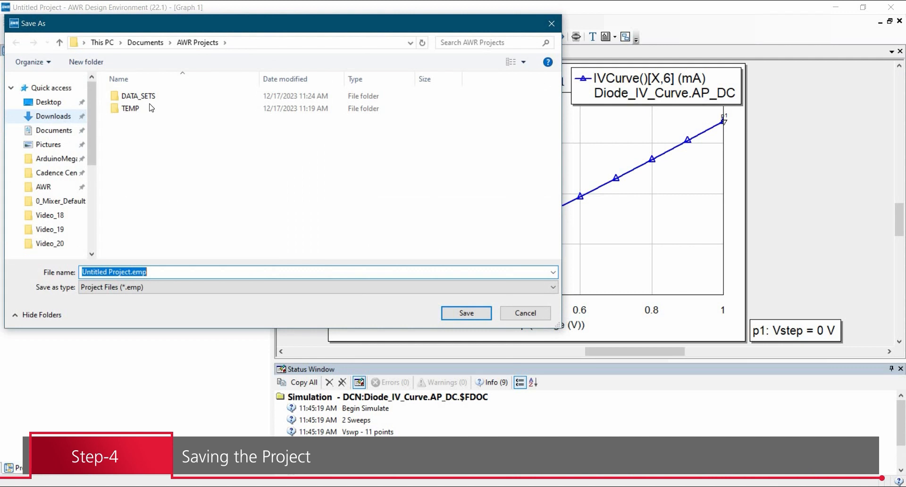
{"action": "left_click", "coordinate": [60, 117]}
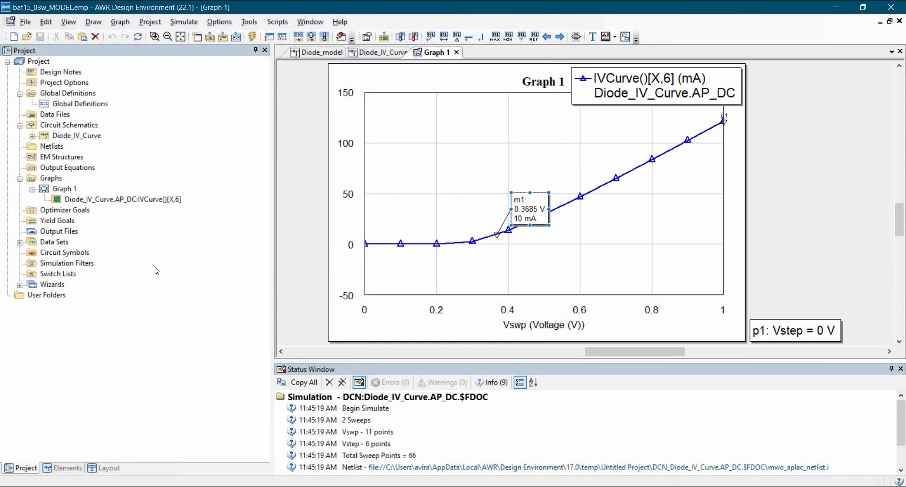